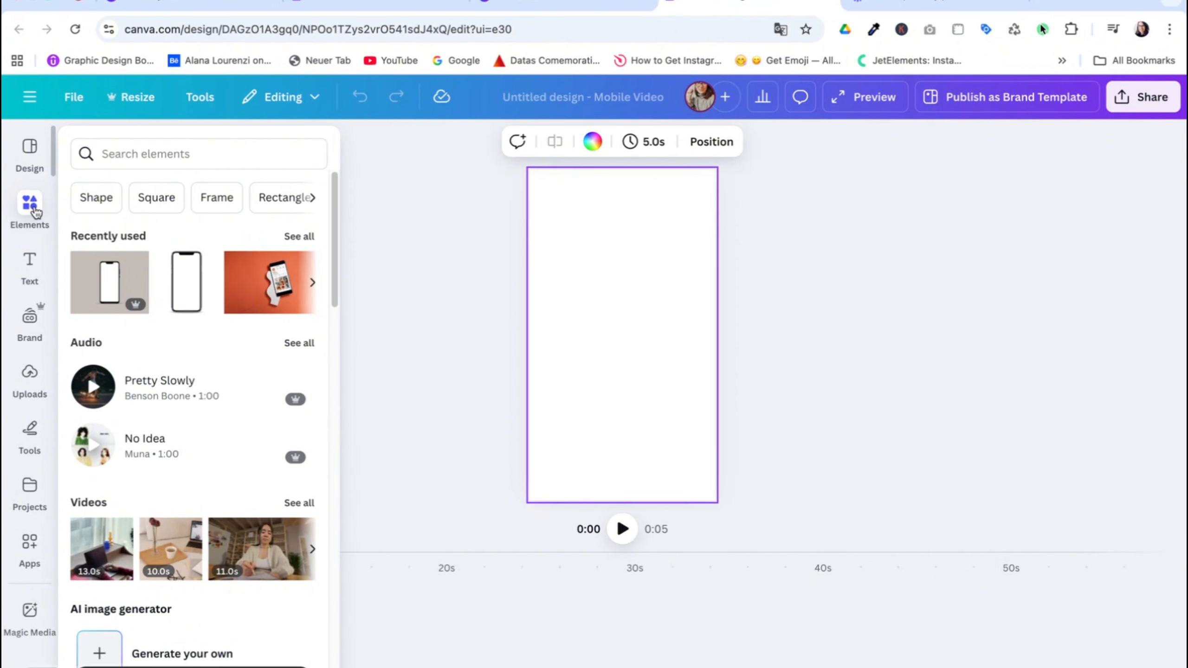
Search the elements library for "skincare routine" and show only the video results.
click(112, 154)
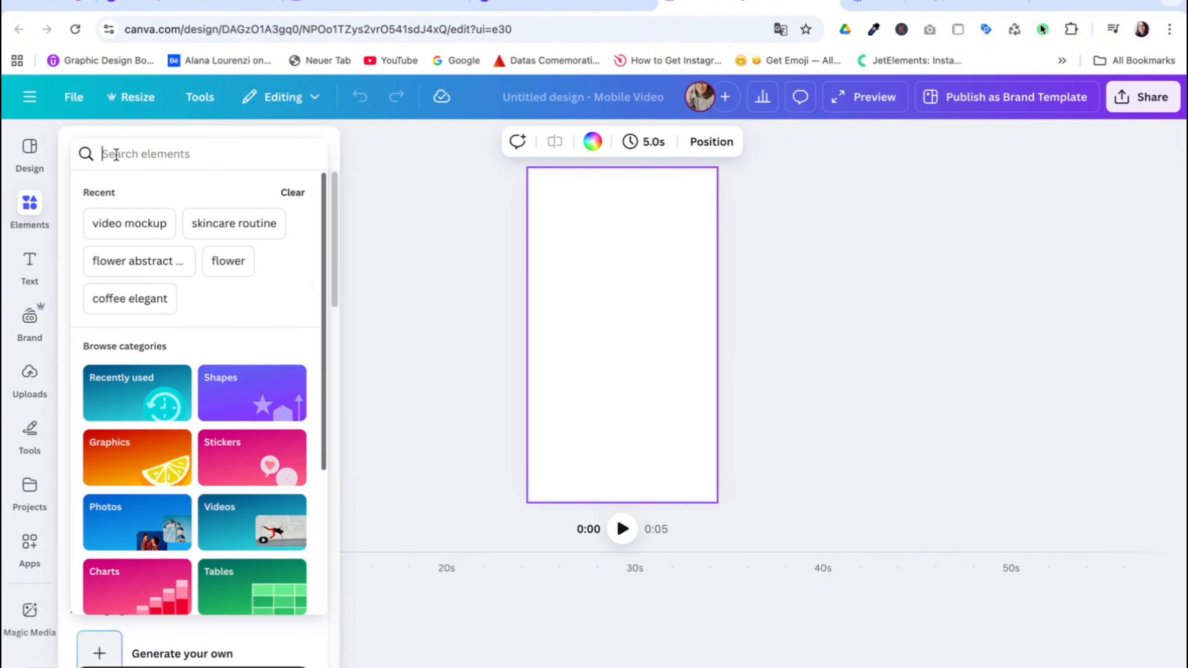
click(224, 223)
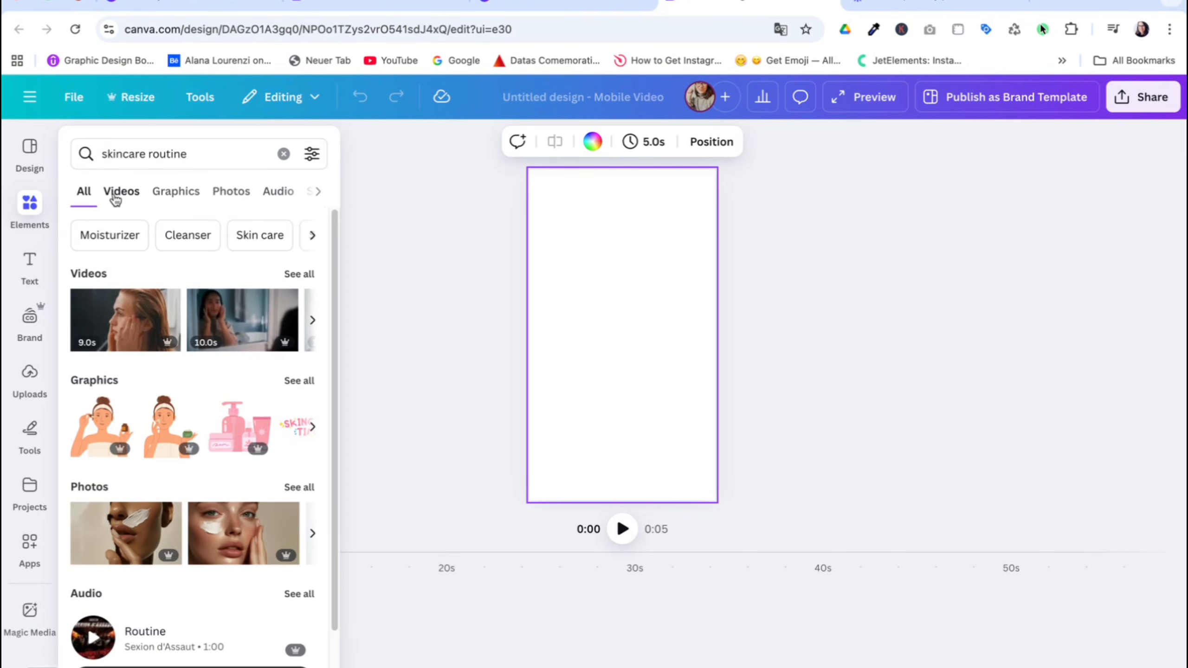
click(122, 199)
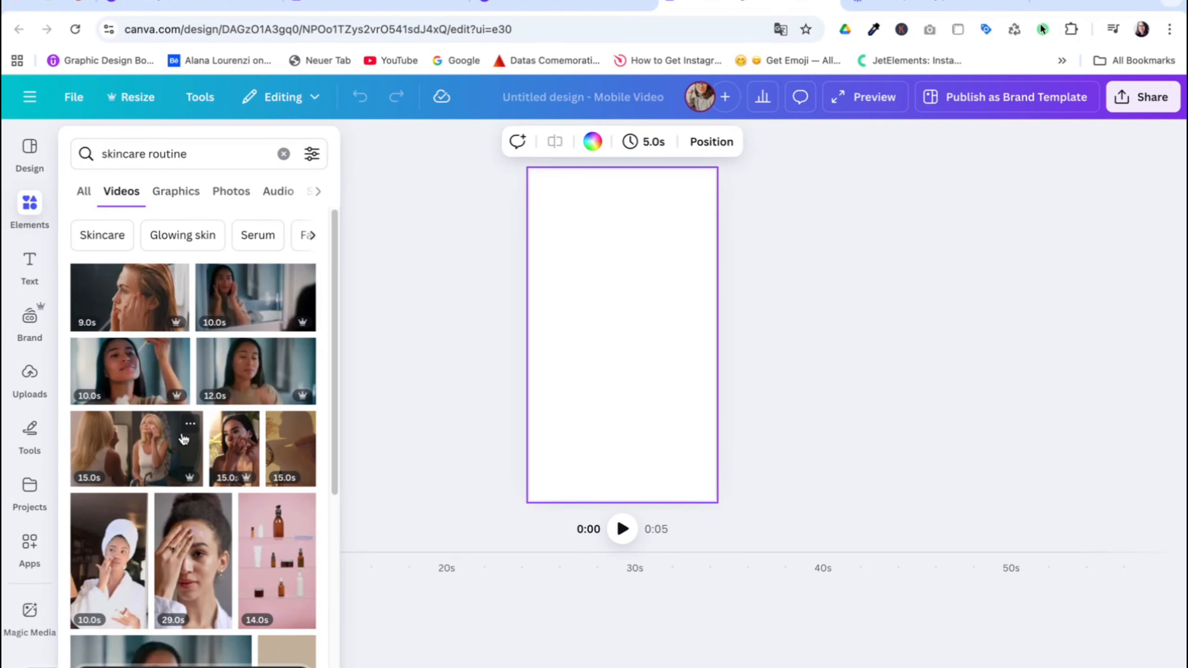
Filter the skincare video results to free clips with vertical orientation and browse them.
click(312, 154)
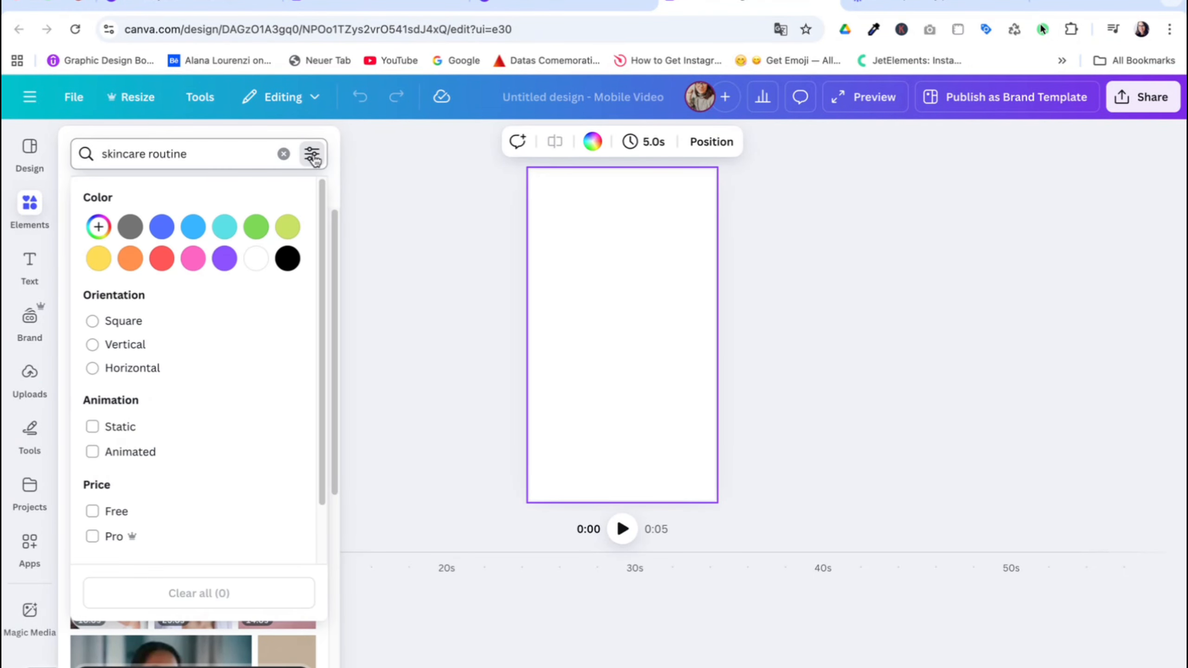
scroll(318, 228, down, 2)
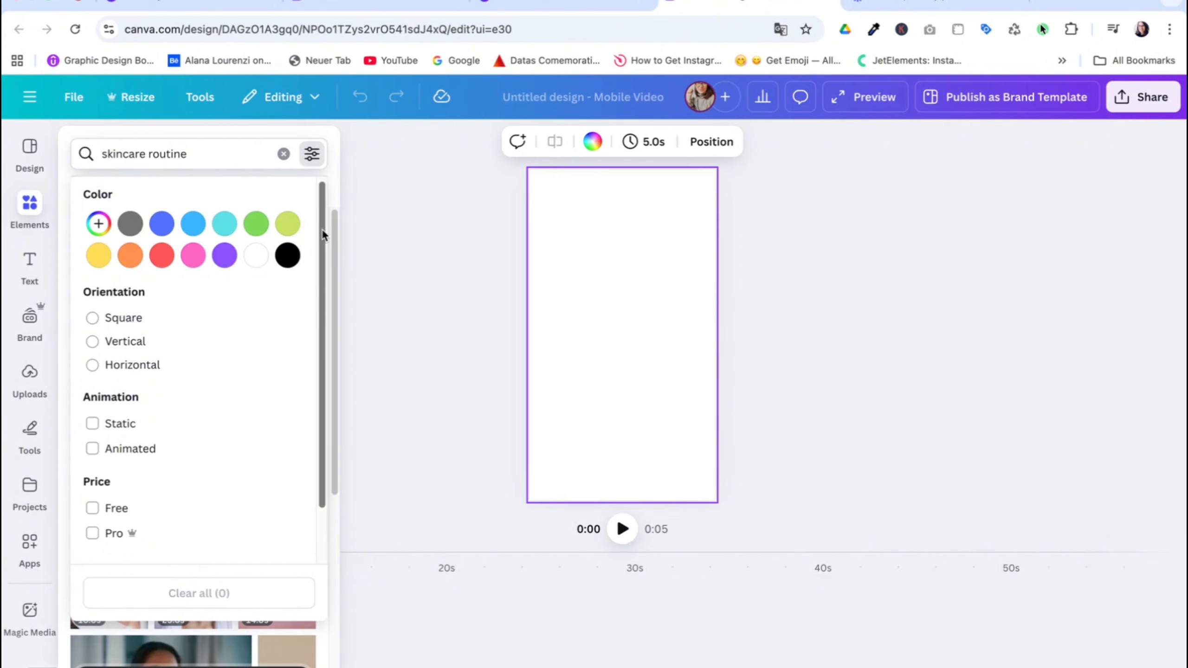
click(92, 446)
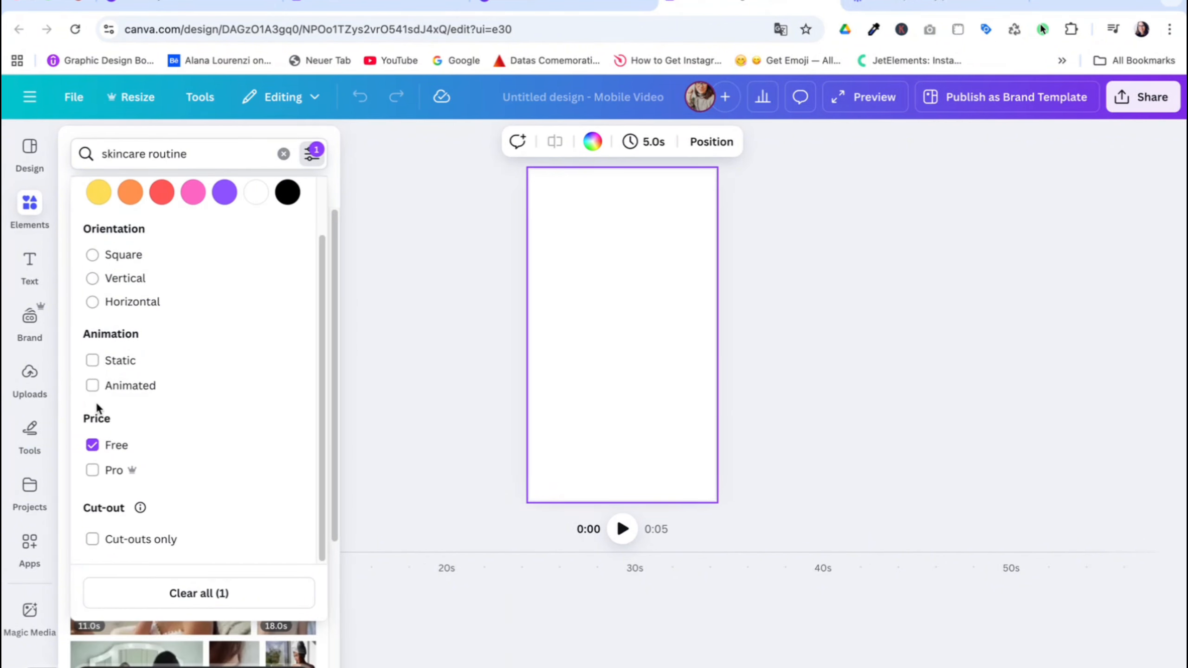
scroll(99, 388, up, 2)
click(93, 369)
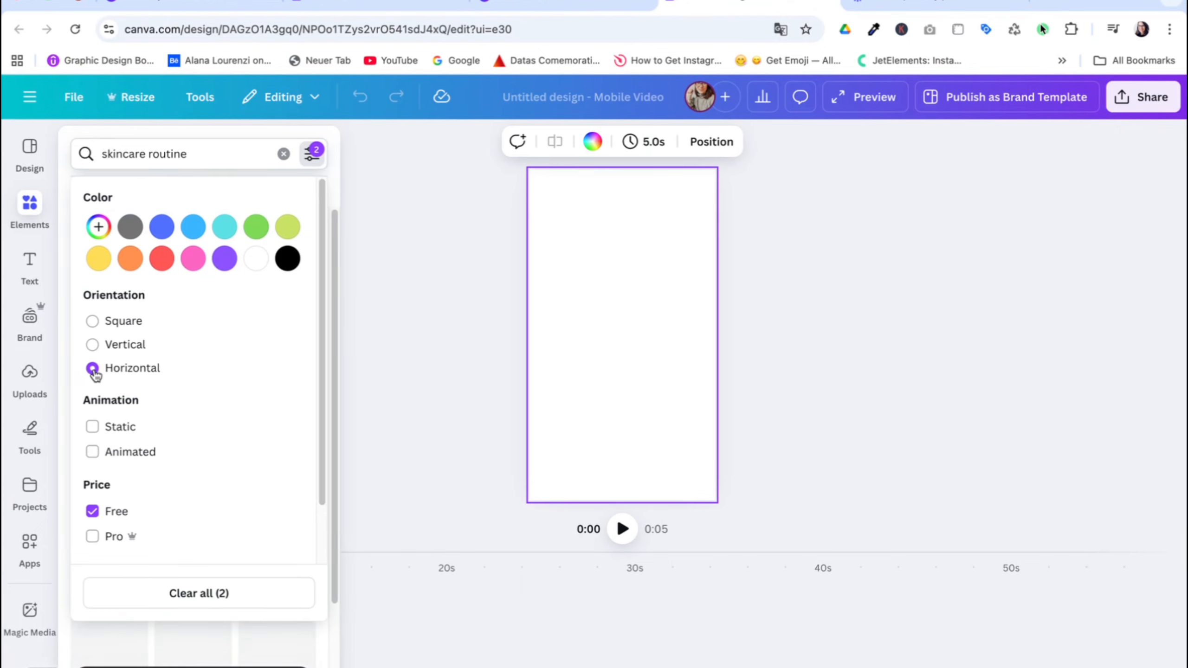
click(93, 345)
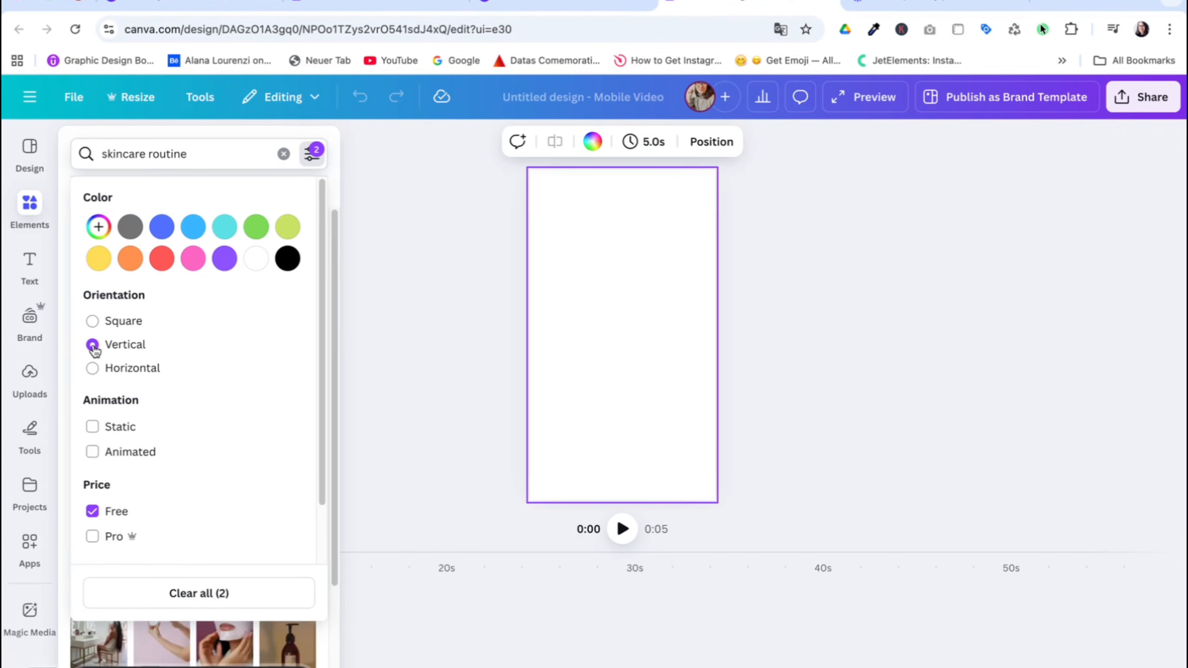
click(336, 316)
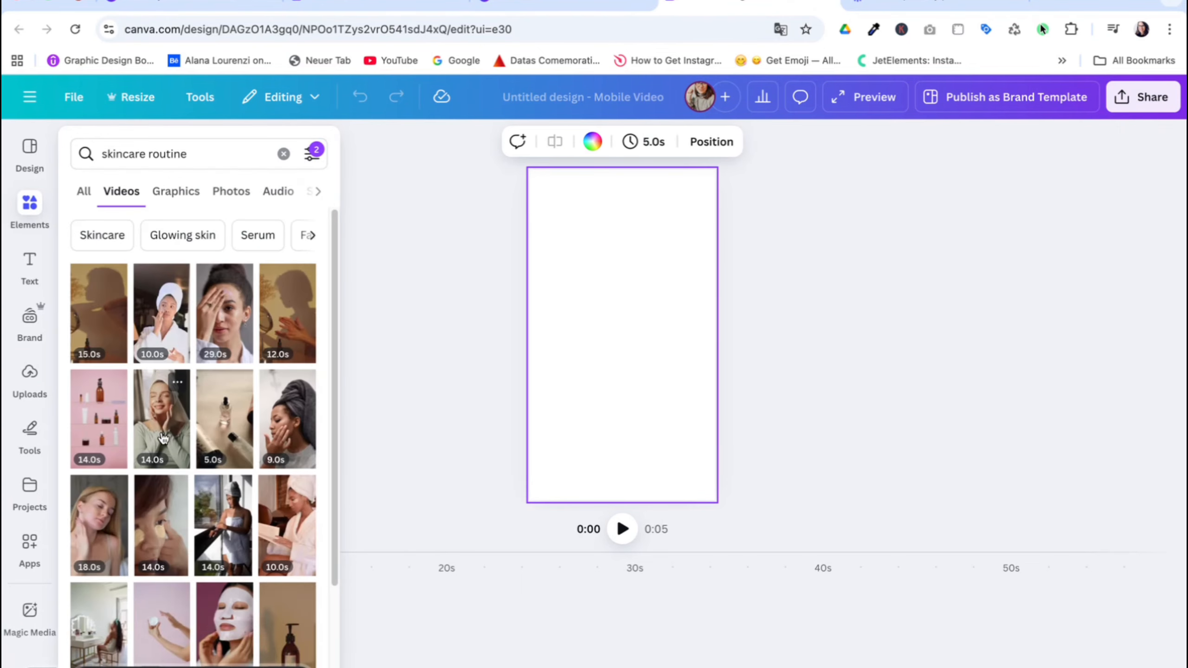
scroll(189, 527, down, 5)
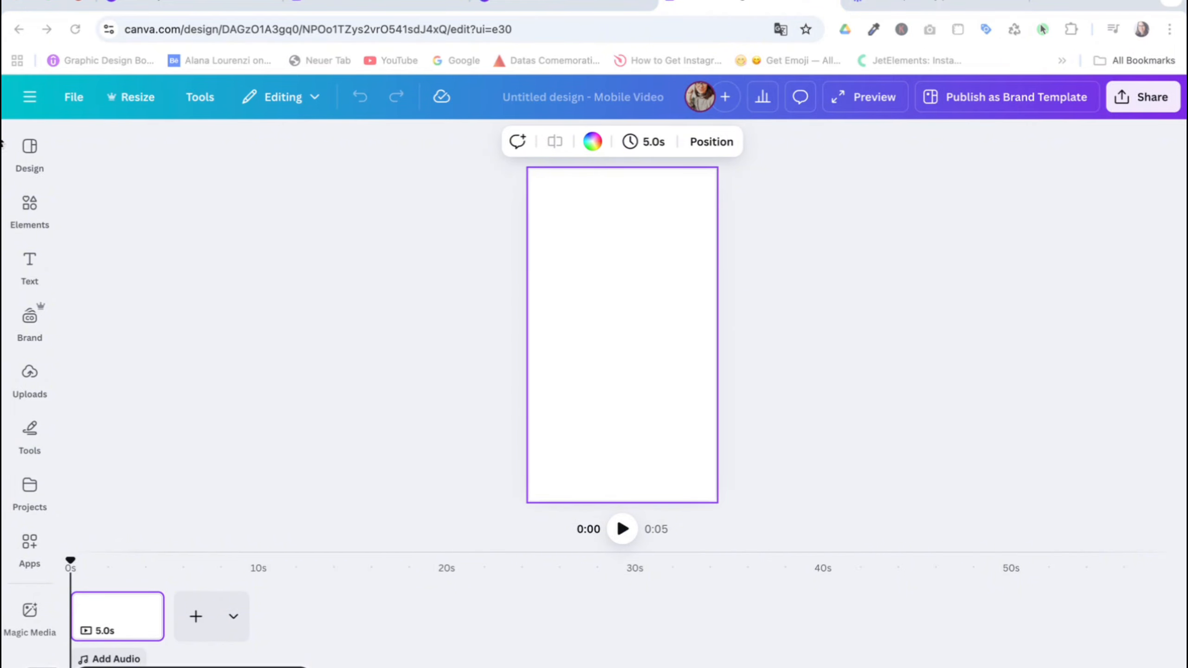
Paste the copied face-washing video onto the blank page and preview its playback.
click(646, 263)
key(super+v)
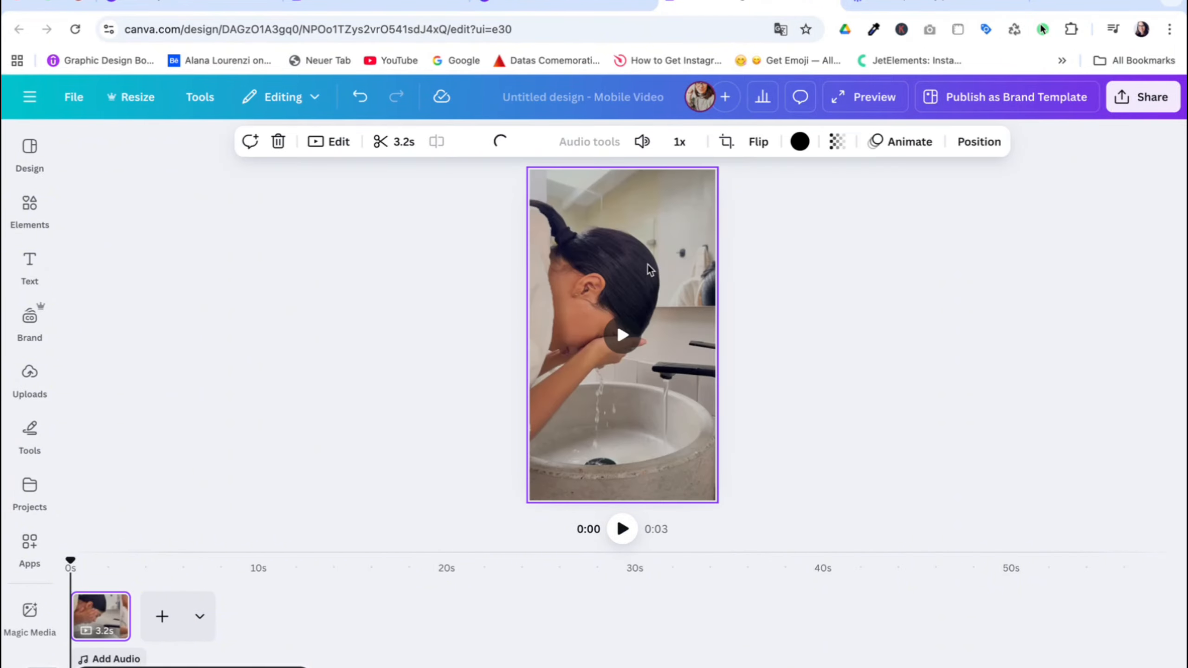
click(623, 349)
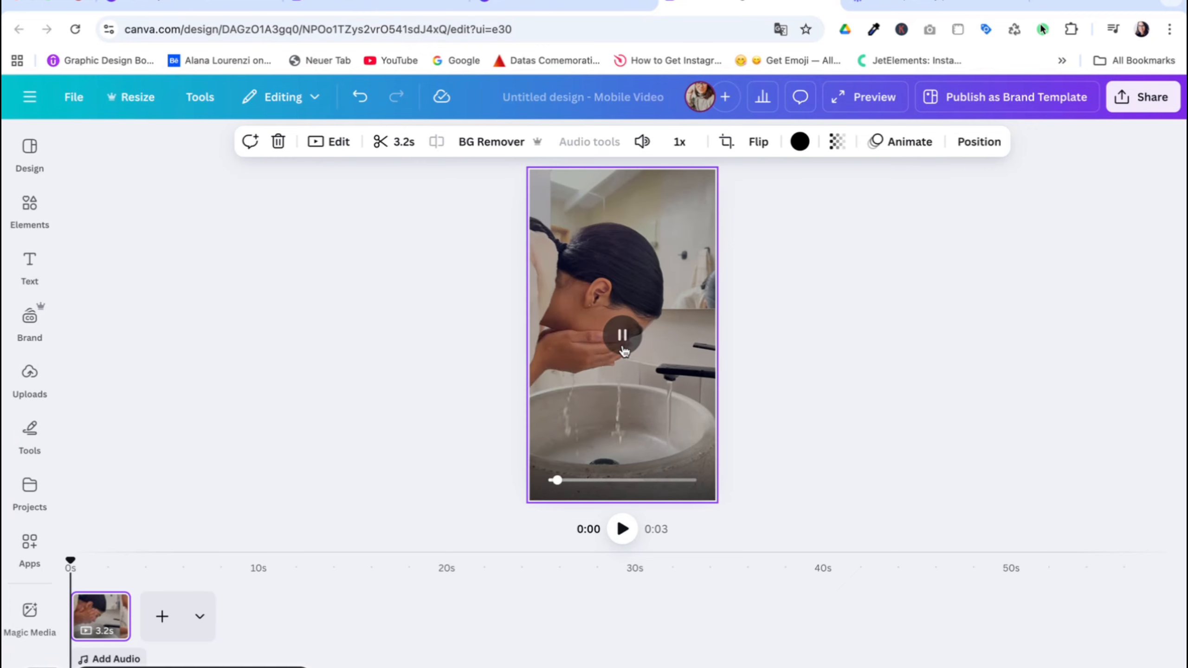
click(627, 354)
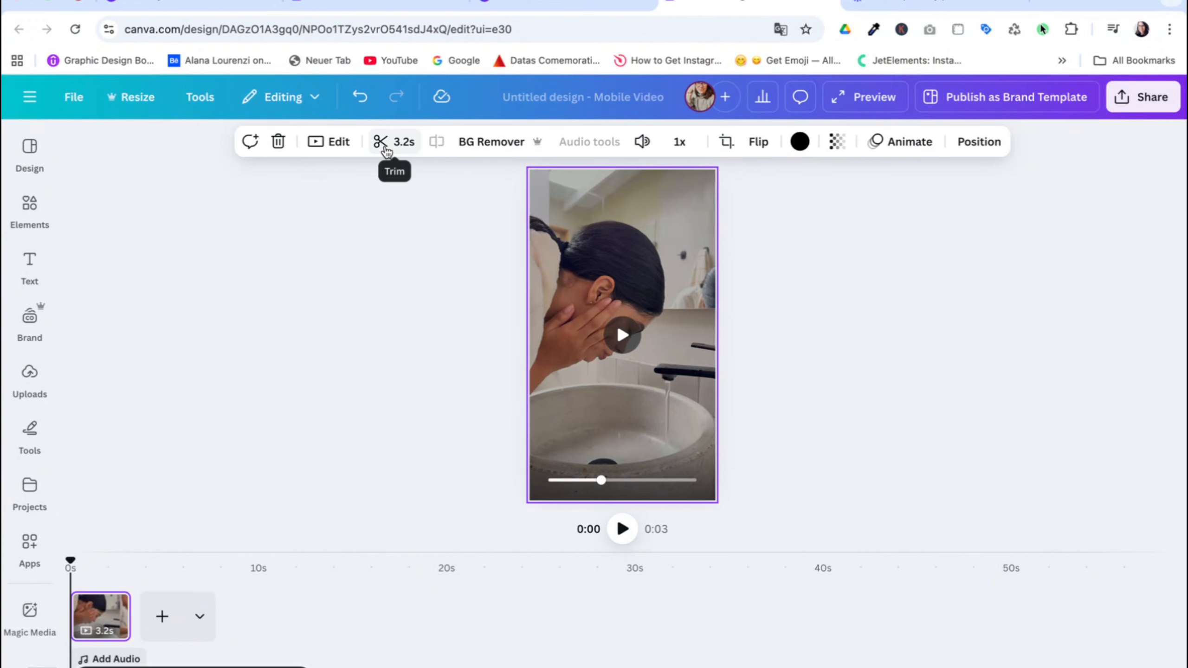
Trim the end of the face-washing clip to a duration of 2.7 seconds.
click(384, 145)
drag(511, 152, 480, 150)
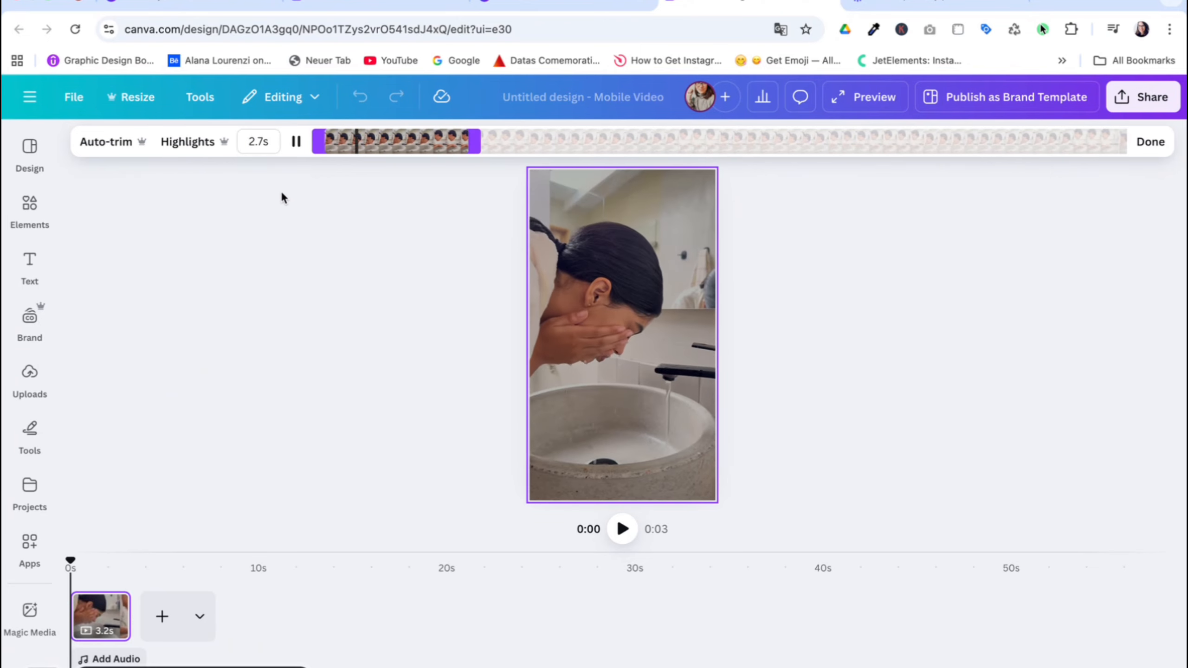
click(282, 226)
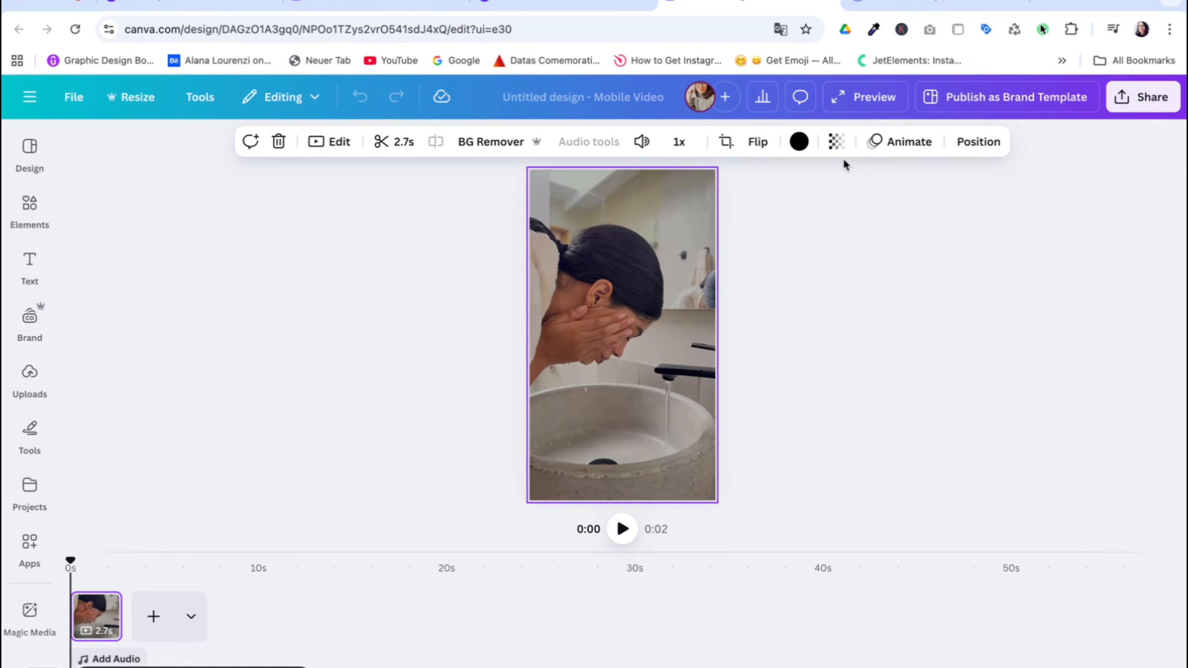
Check the flip options and set the face-washing video's brightness to -18.
click(746, 145)
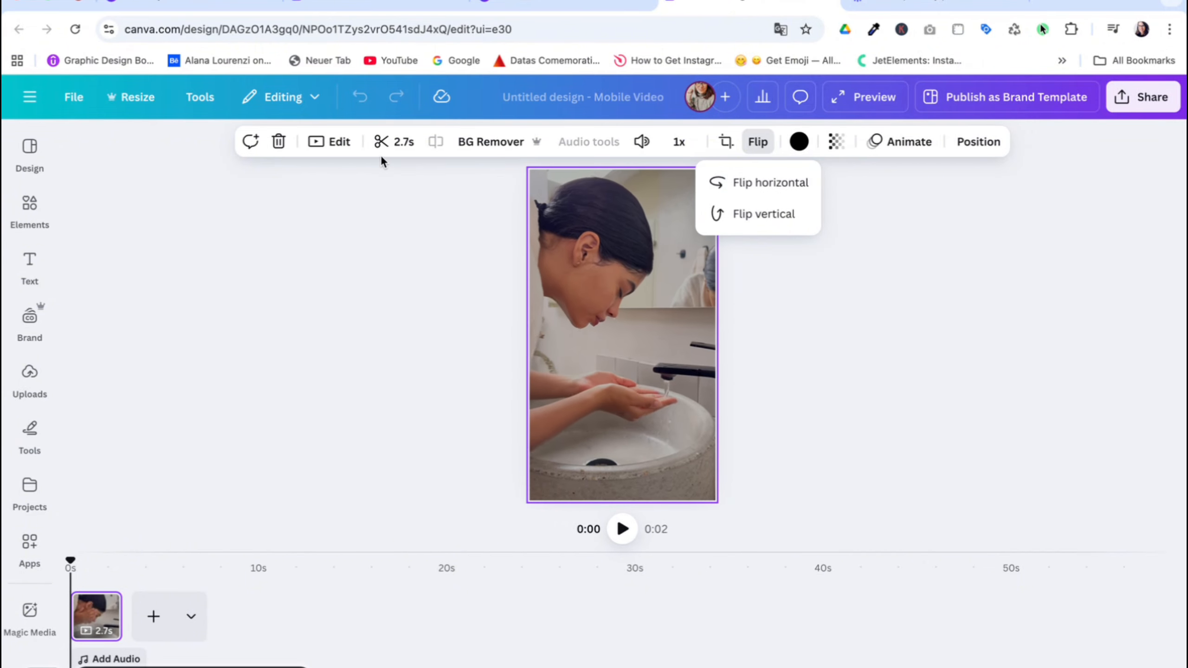
click(347, 151)
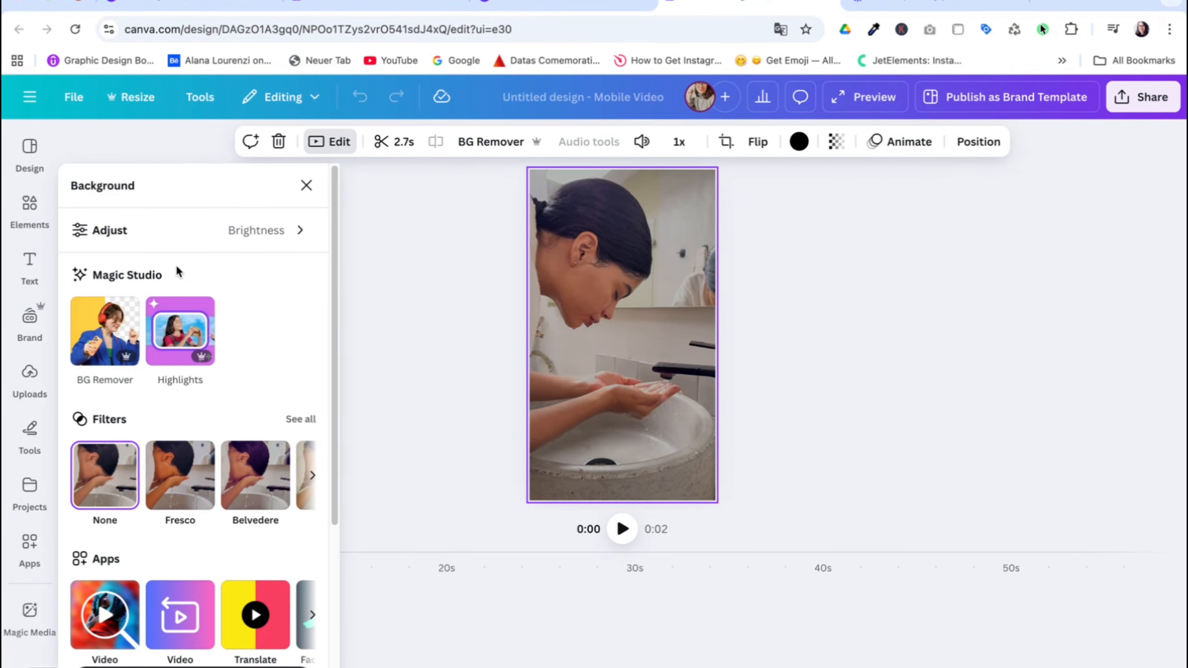
click(84, 242)
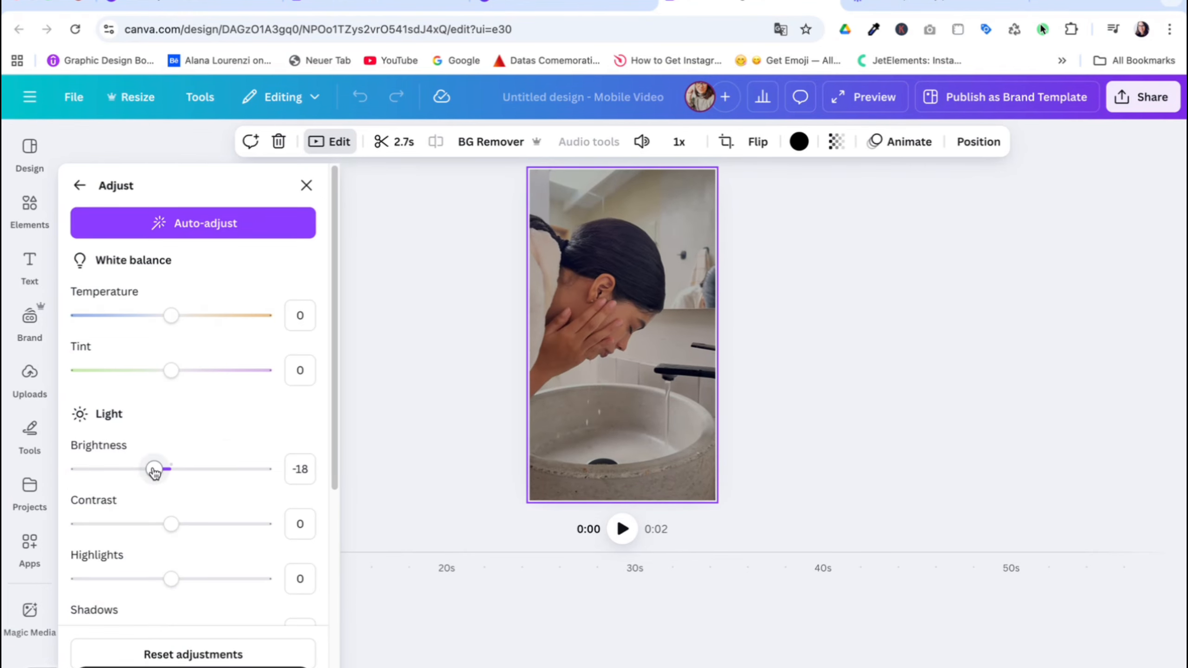
mouse_move(154, 470)
mouse_down()
mouse_move(167, 470)
mouse_move(153, 469)
mouse_up()
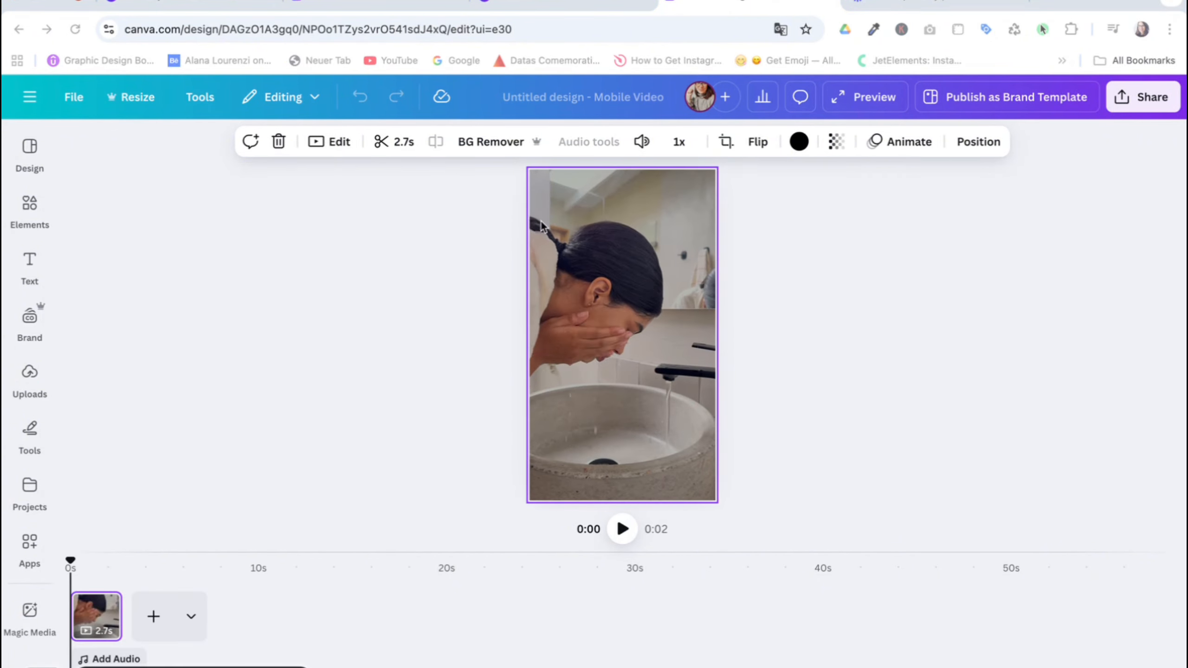
Paste the copied "My Beauty Routine" title and its subtitle over the video.
key(super+v)
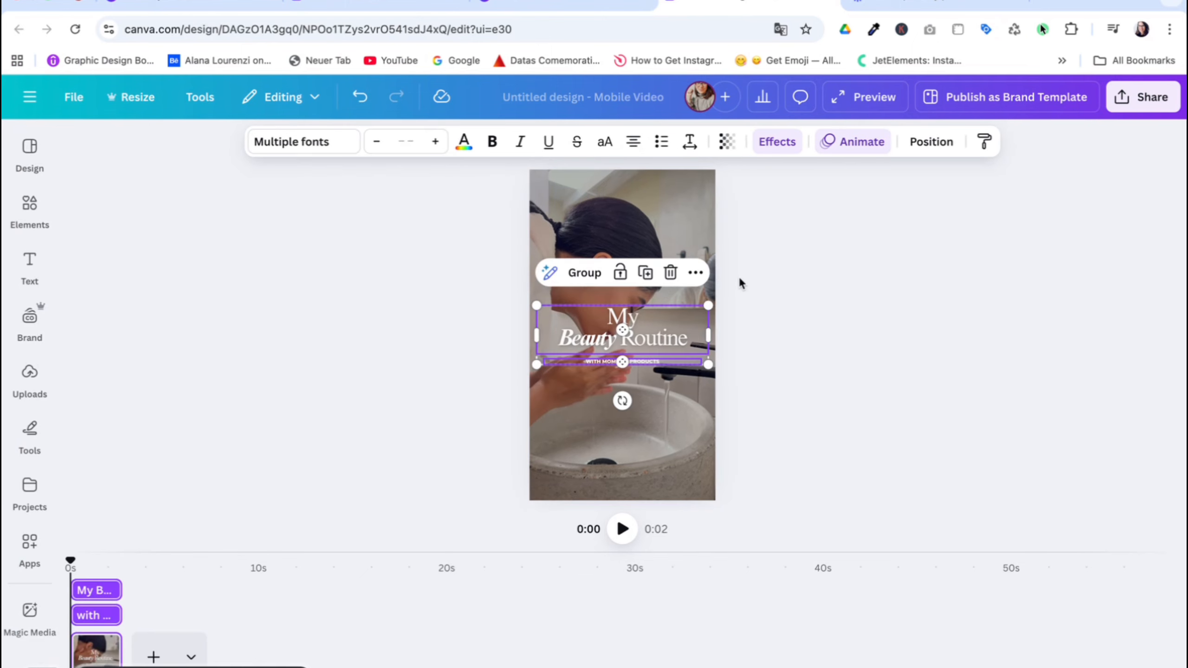
click(761, 276)
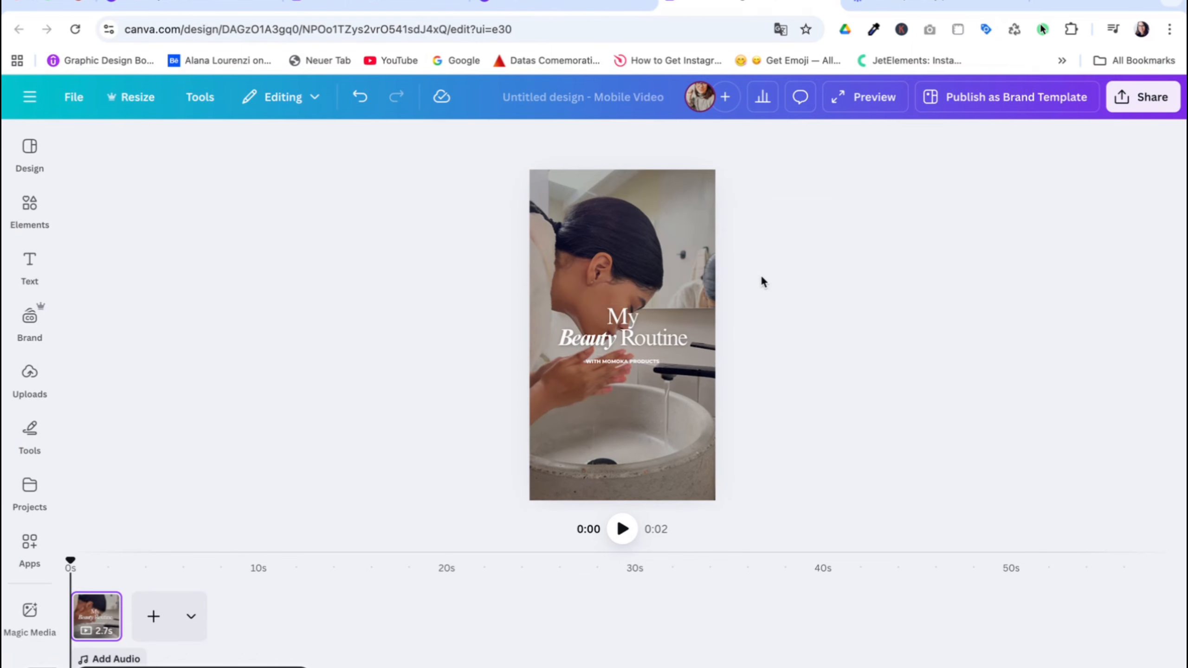
click(639, 322)
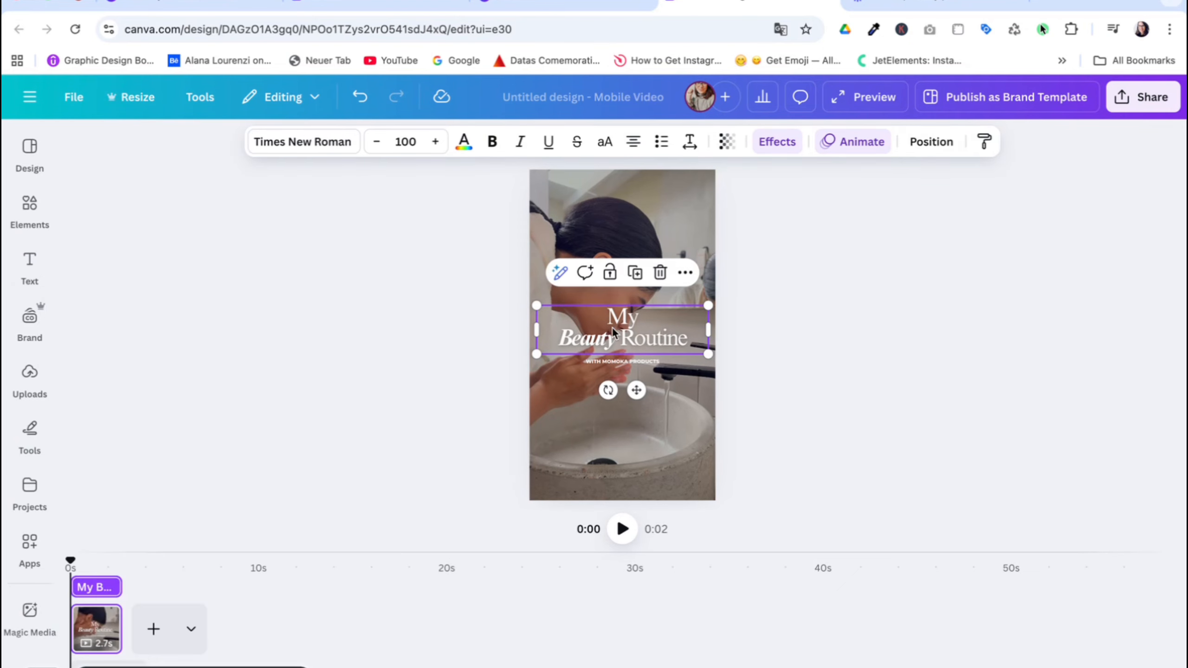
click(758, 306)
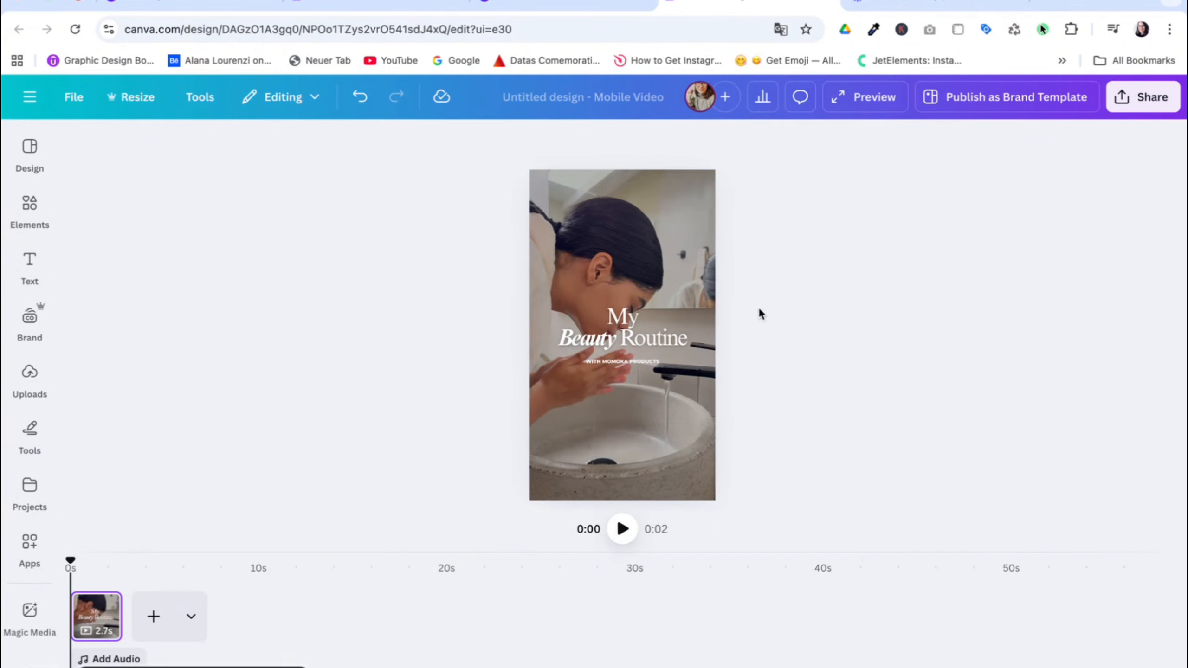
Try removing the bold formatting from the "My Beauty Routine" title and undo the change.
click(640, 320)
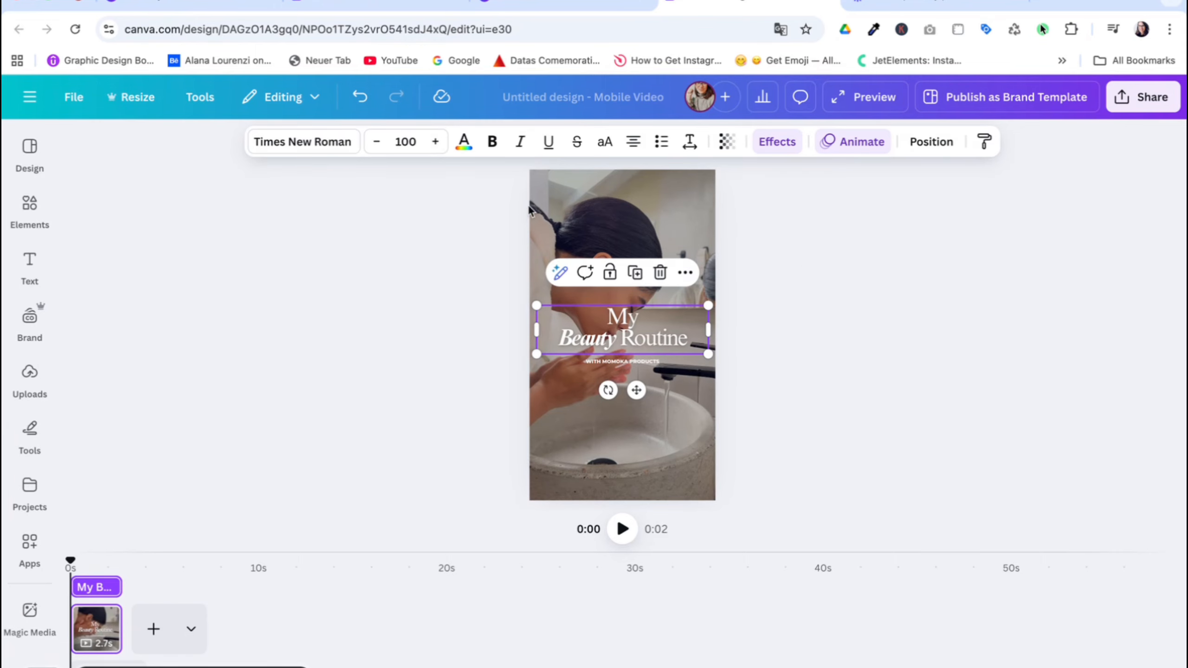
click(486, 151)
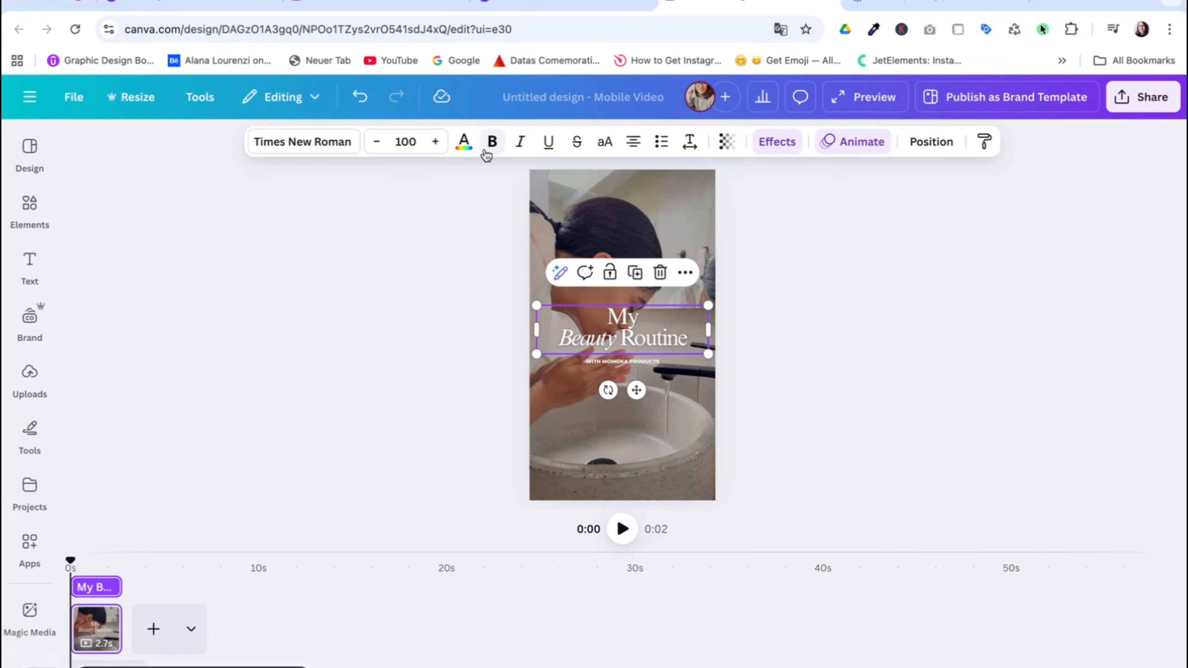
click(336, 149)
click(336, 151)
click(595, 336)
click(619, 341)
click(767, 339)
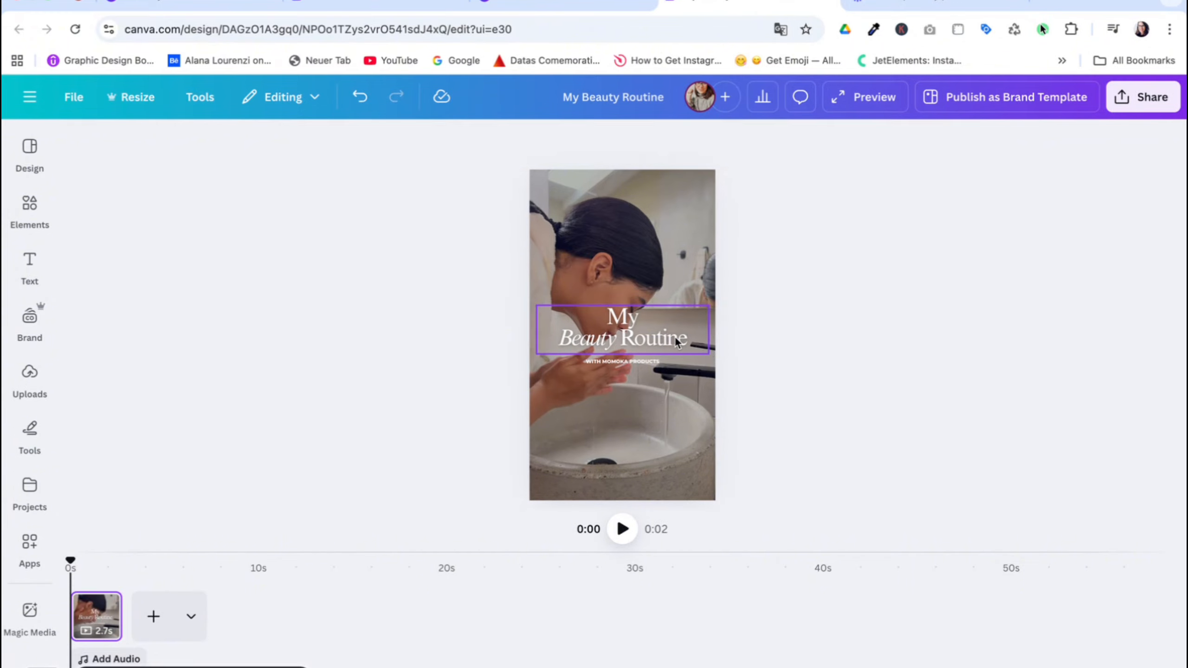
click(674, 337)
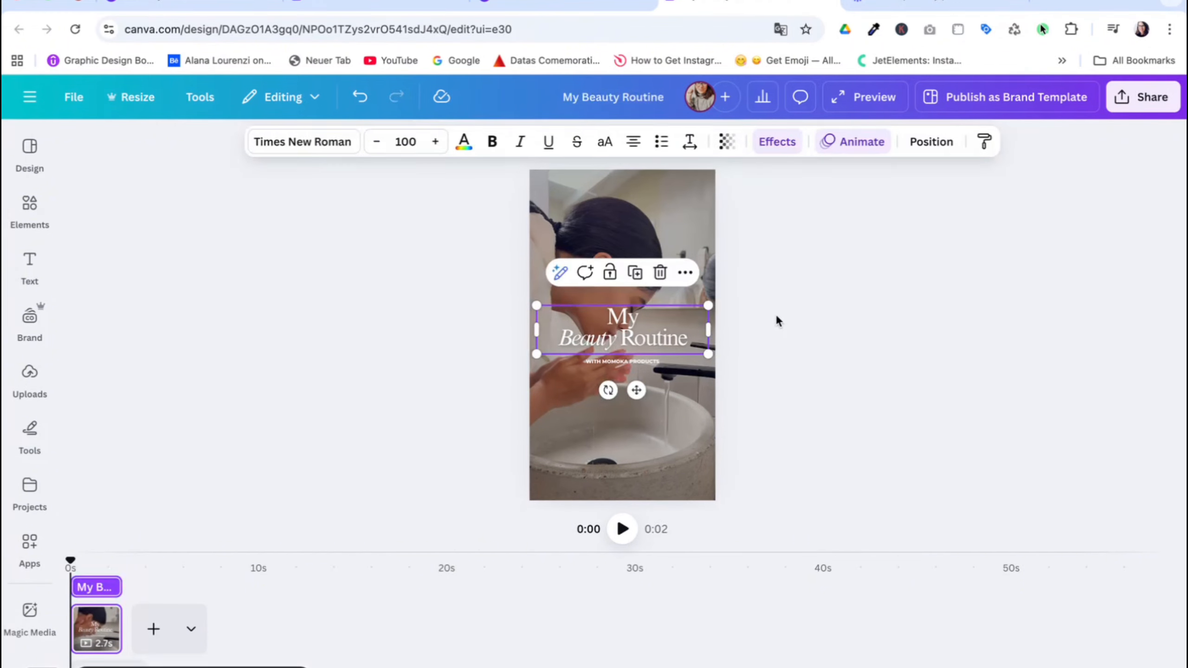
key(ctrl+z)
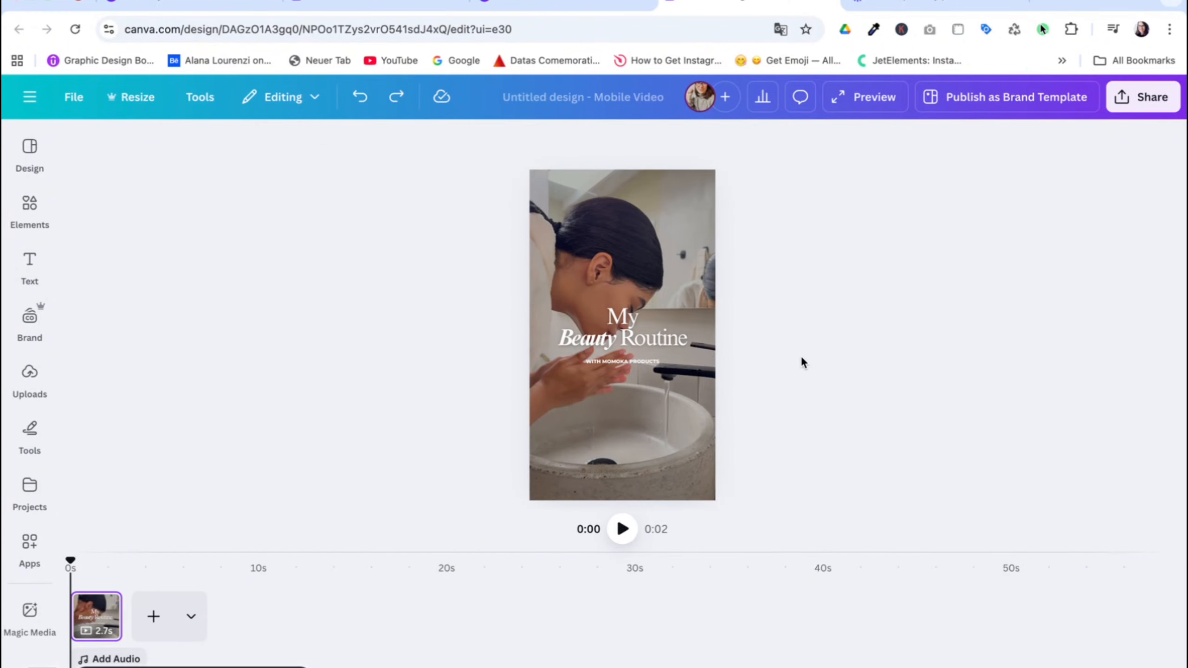
Review the Typewriter animation settings and the other text animations available for the "My Beauty Routine" title.
click(689, 331)
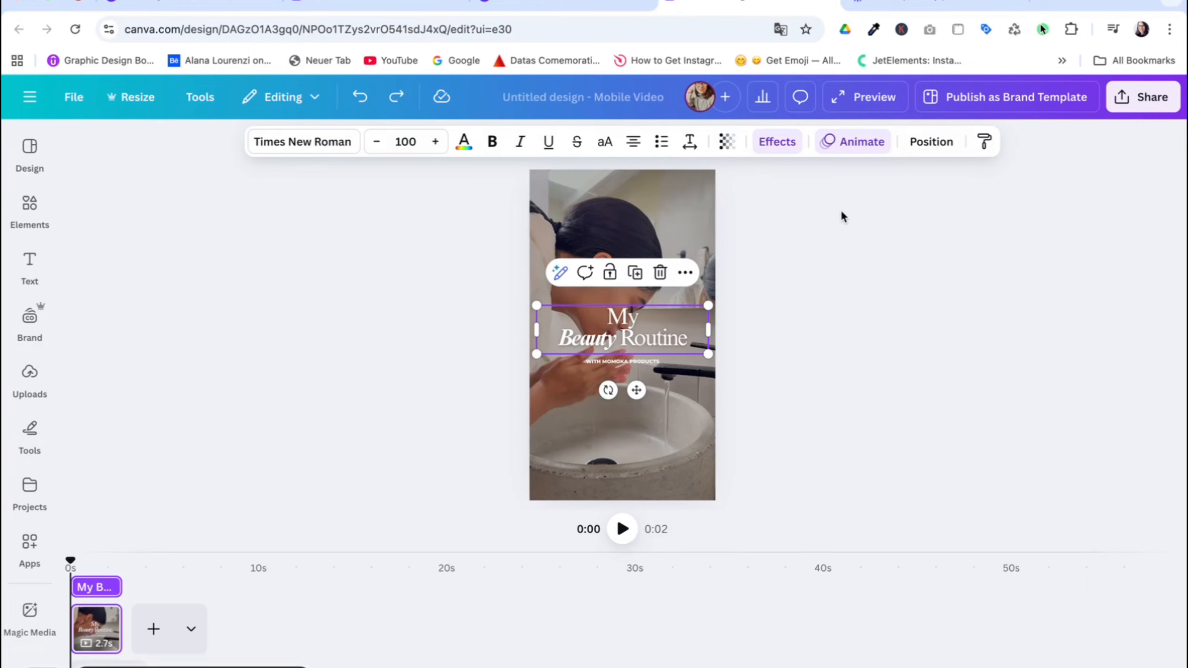
click(852, 142)
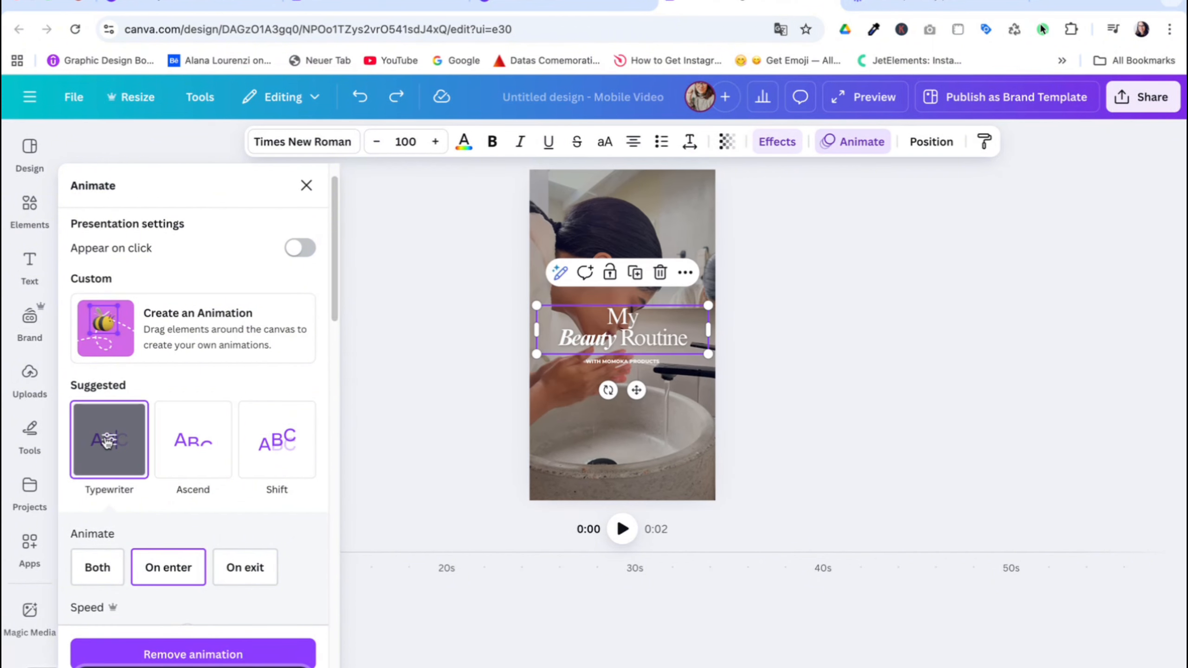
scroll(325, 338, down, 10)
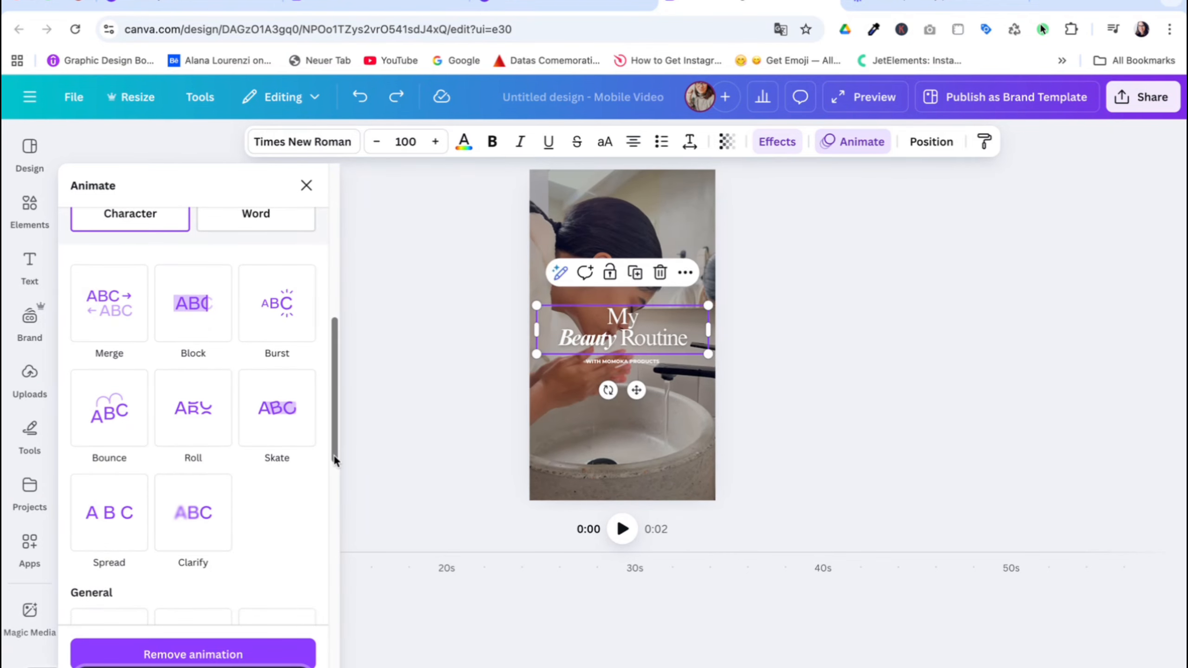
drag(334, 455, 341, 323)
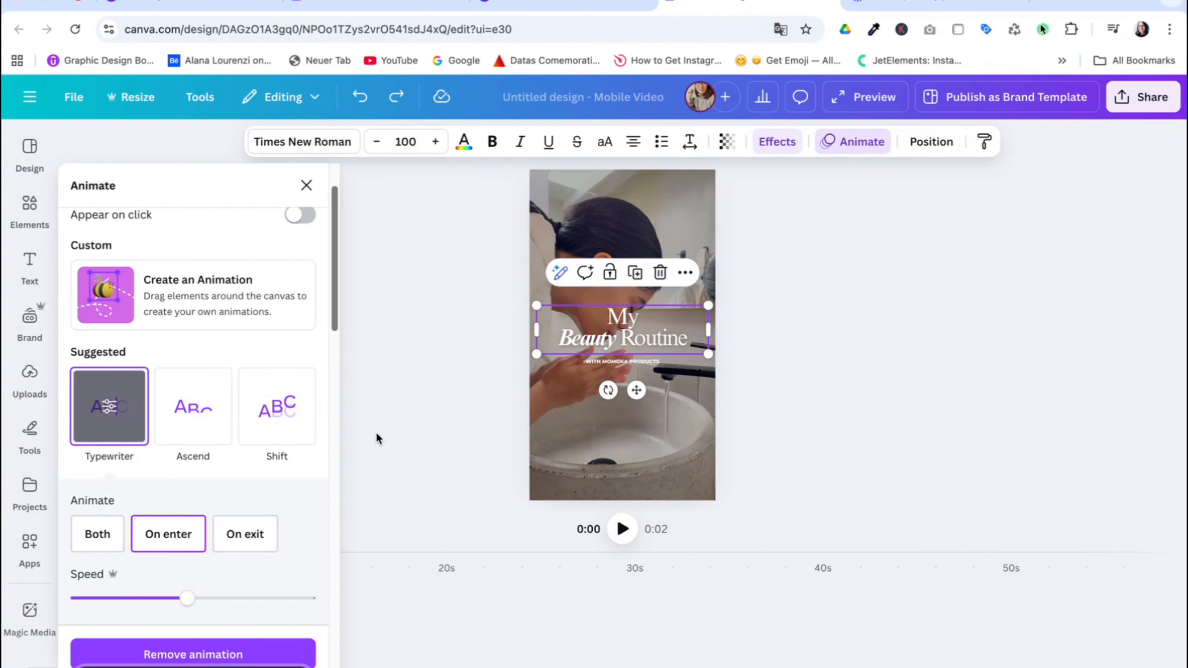
click(400, 351)
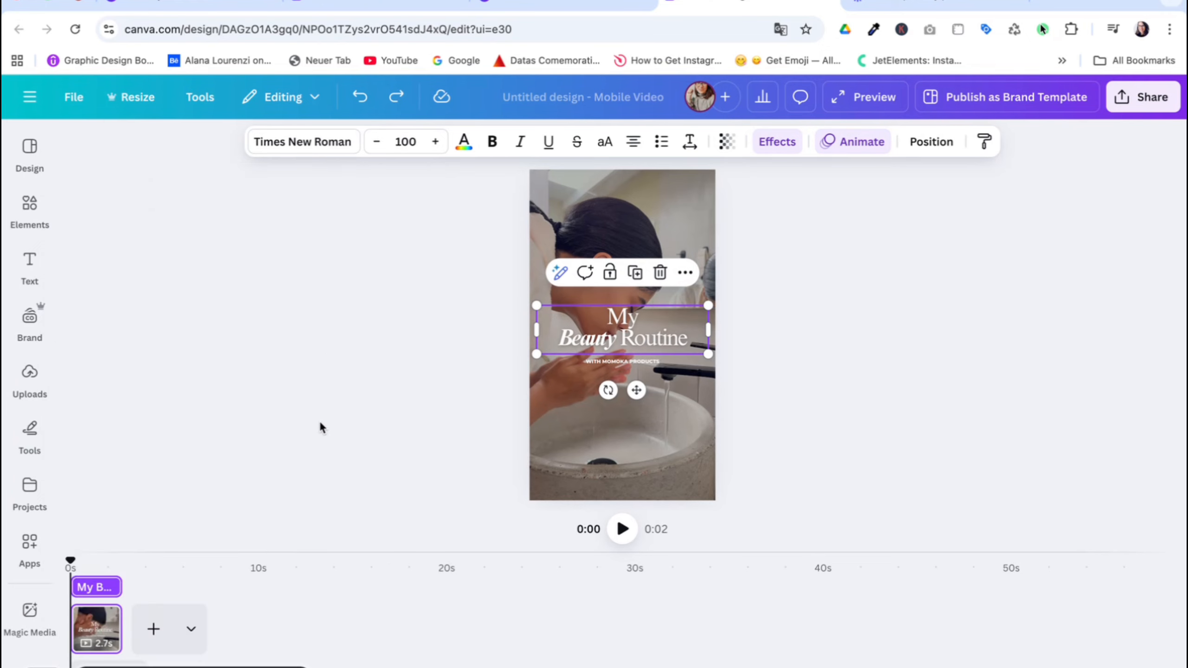
Add a second page to the video and shorten its duration to 2.4 seconds.
click(153, 633)
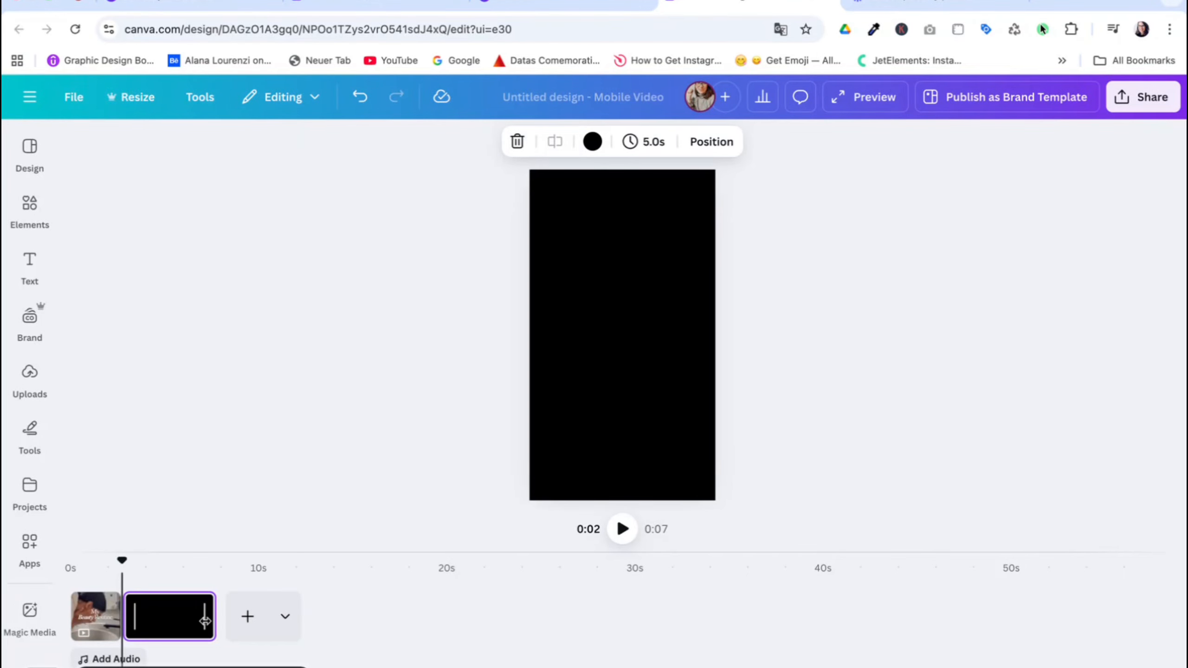
drag(205, 621, 166, 621)
Add the skincare photo of a towel-wrapped woman with cream on her cheek and make it the second page's background.
click(31, 211)
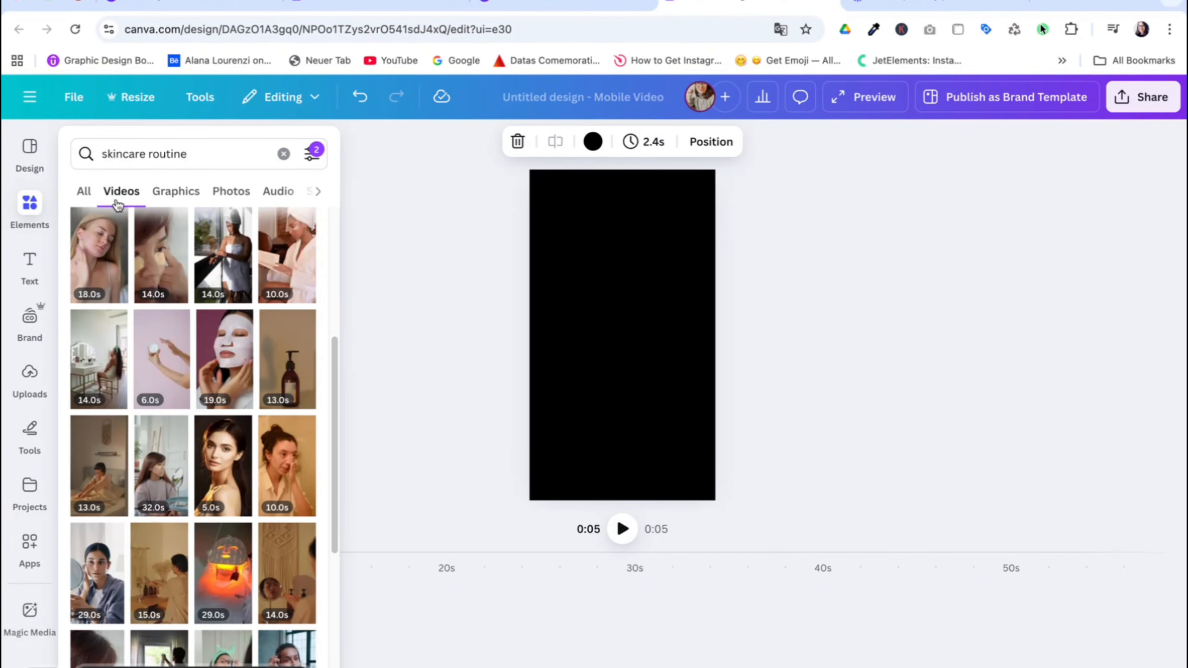
click(230, 191)
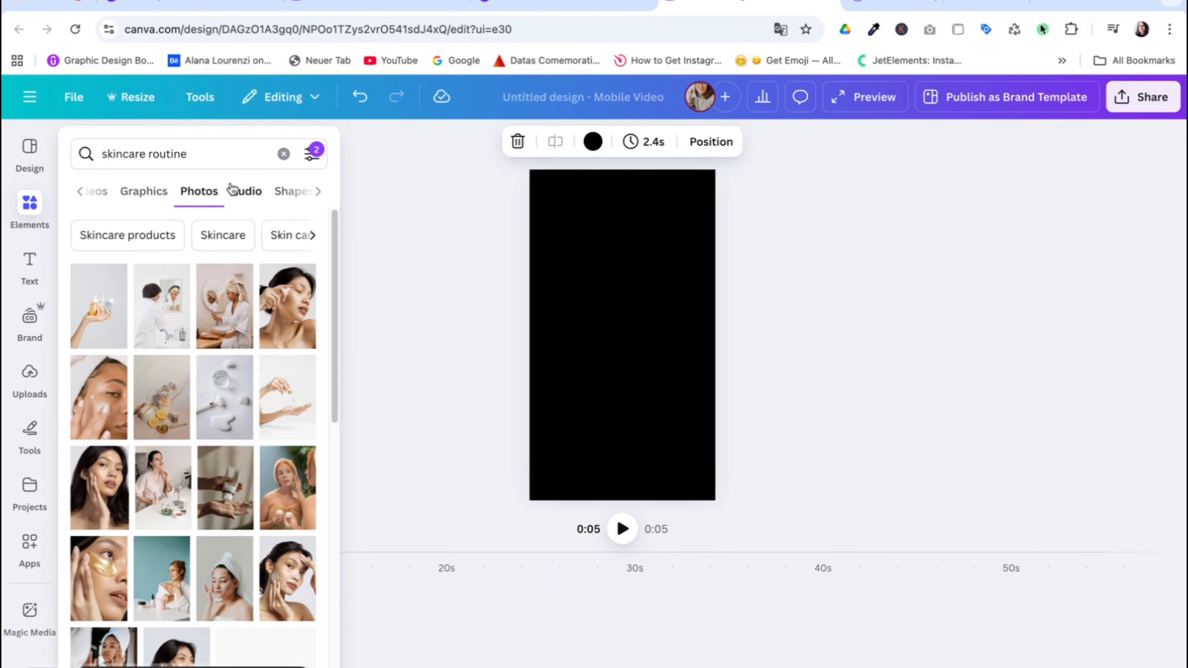
click(100, 422)
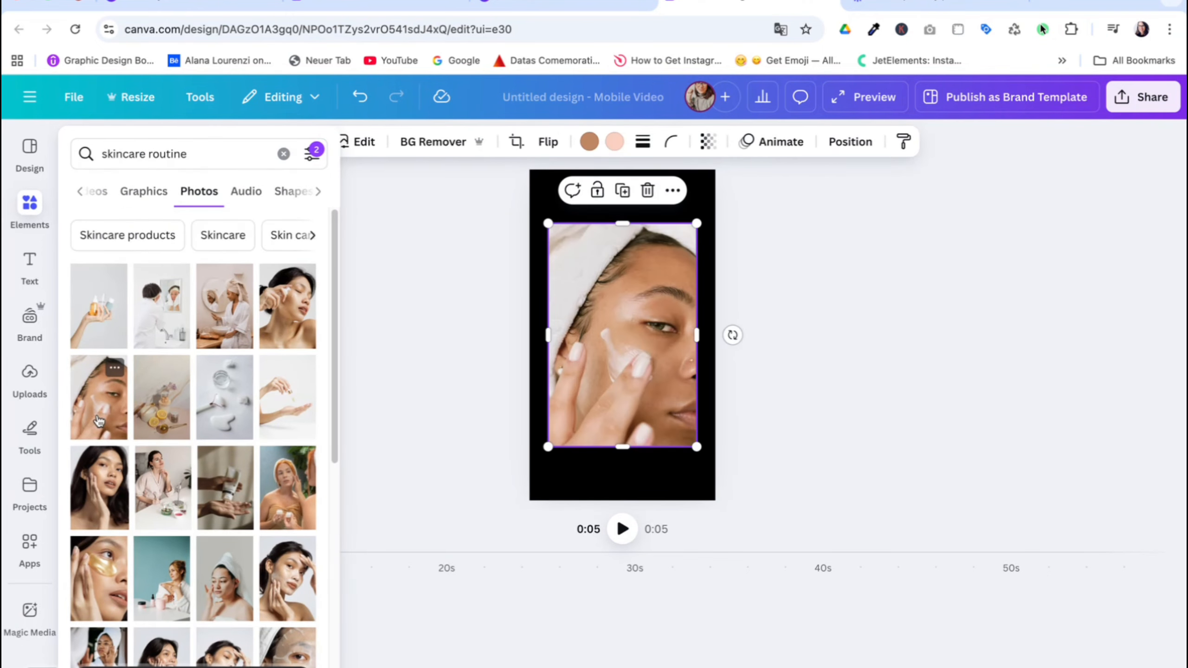
click(406, 386)
right_click(643, 334)
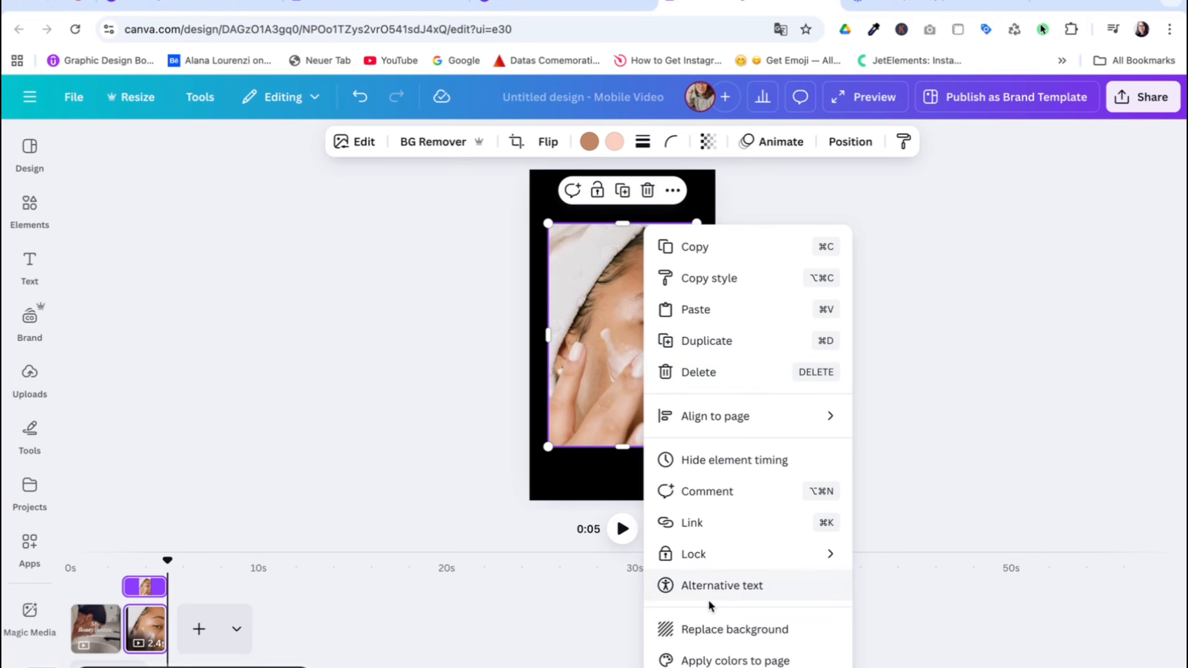
click(710, 629)
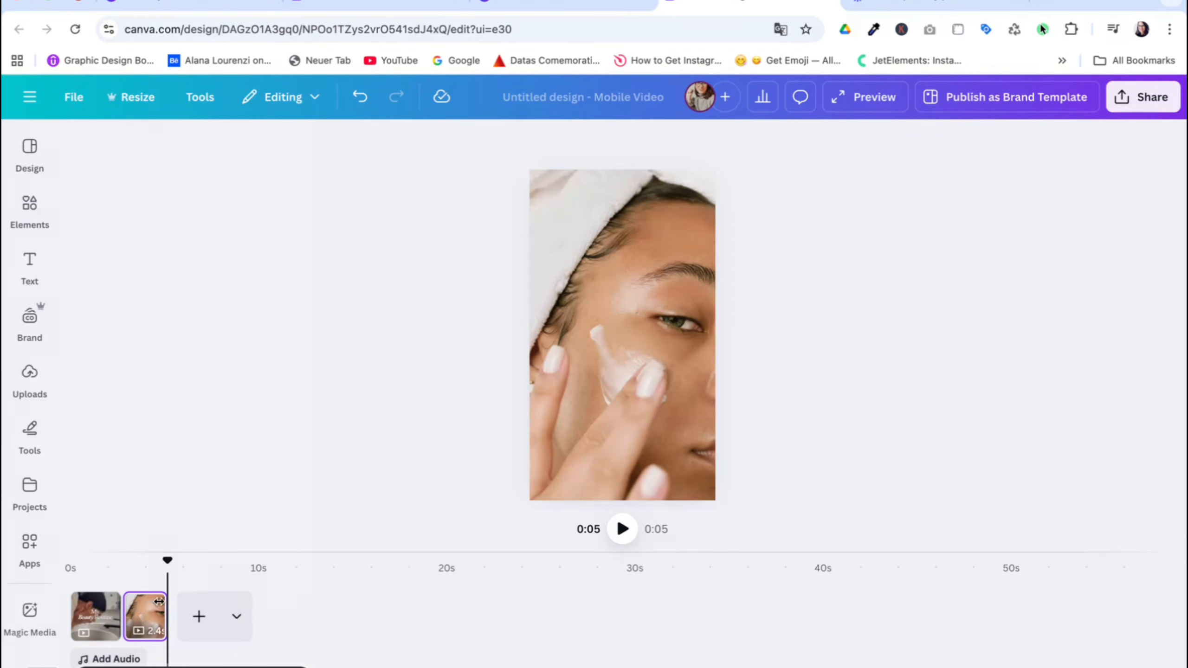
Shorten the second page with the photo to 1.2 seconds.
drag(162, 607, 145, 608)
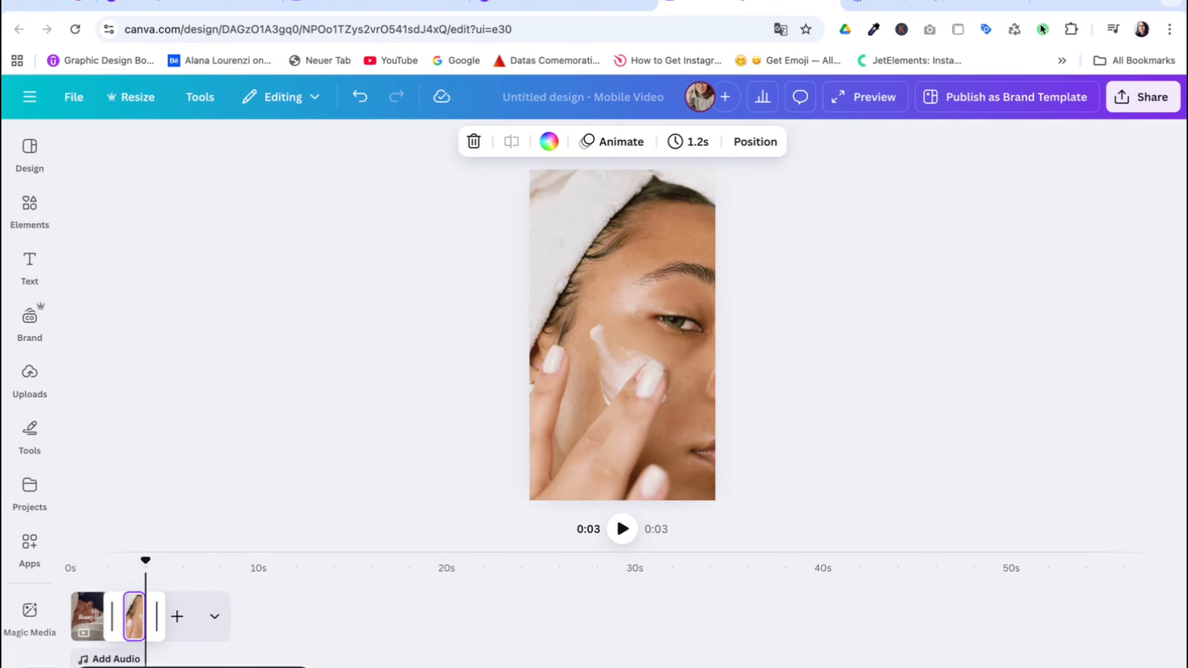
mouse_move(143, 560)
mouse_down()
mouse_move(71, 560)
mouse_move(140, 558)
mouse_up()
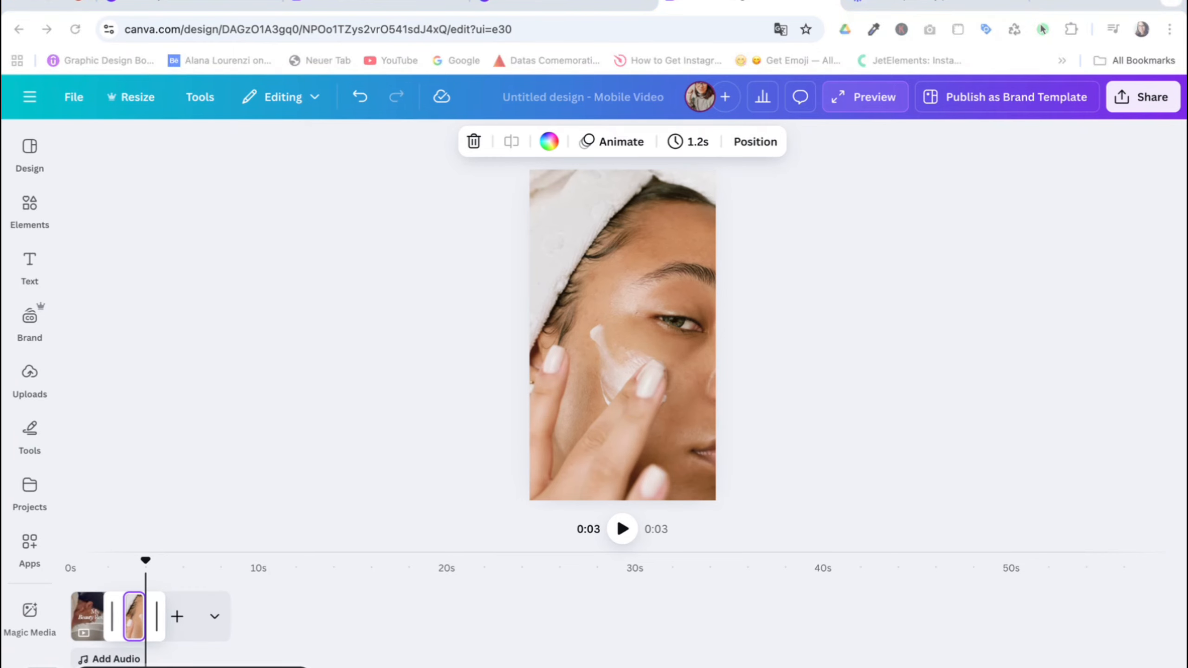
double_click(582, 256)
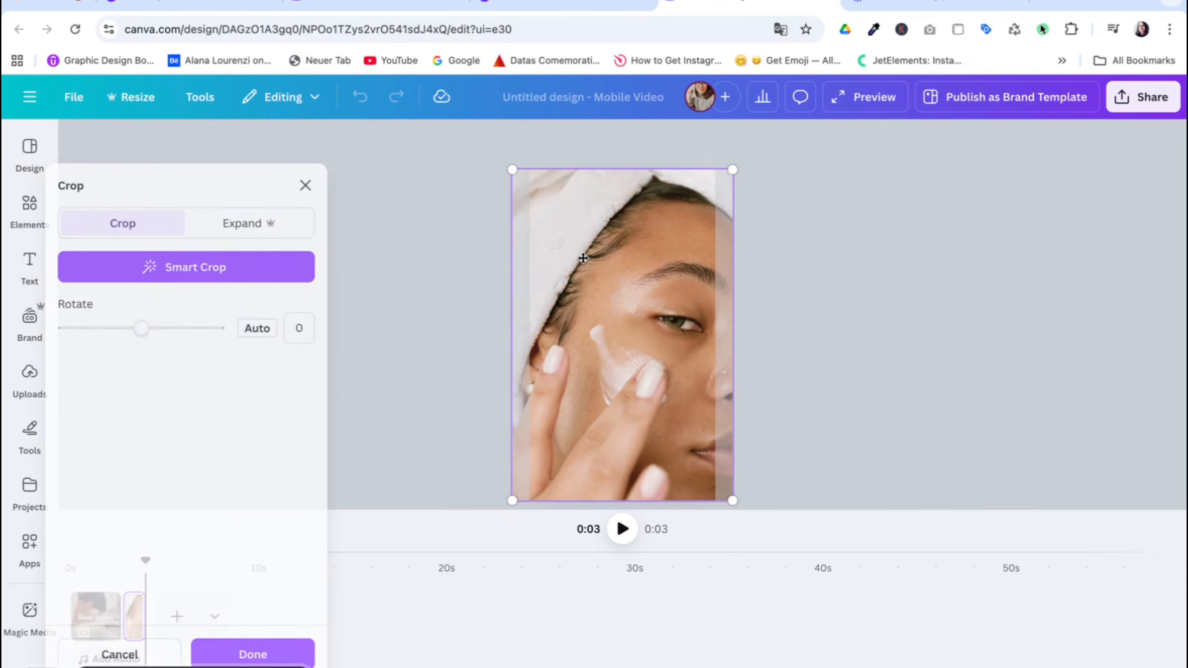
click(820, 248)
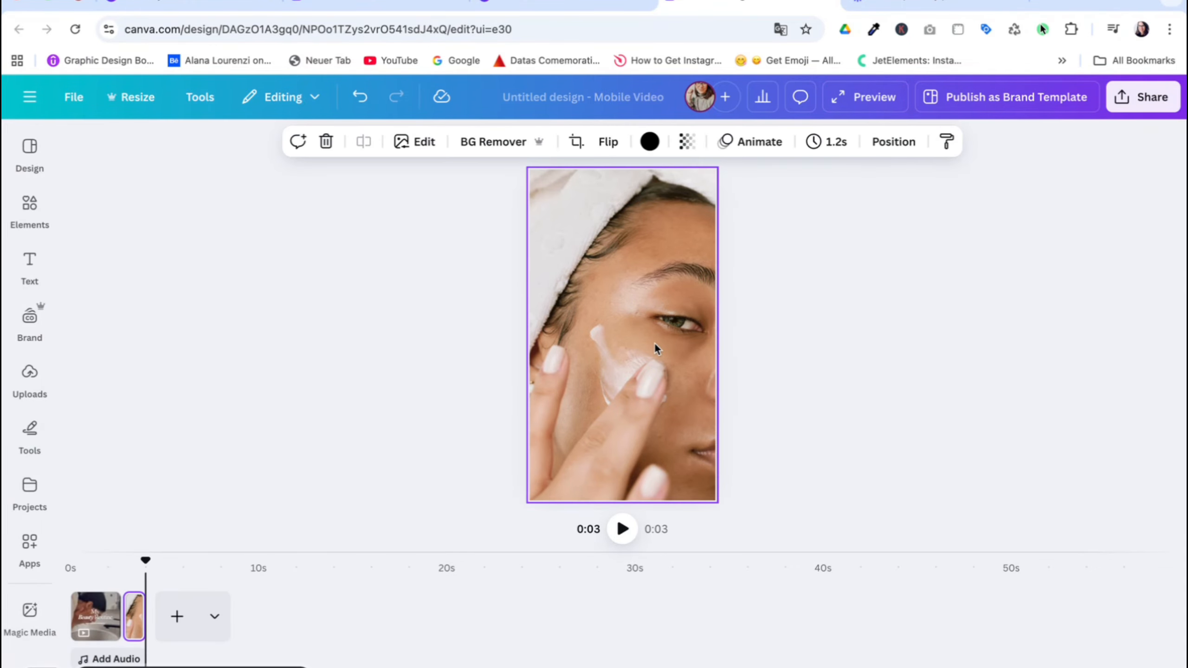
Replace the second page's photo with the clip of the woman at the bathroom mirror and trim it to 2.2 seconds.
key(Delete)
key(ctrl+z)
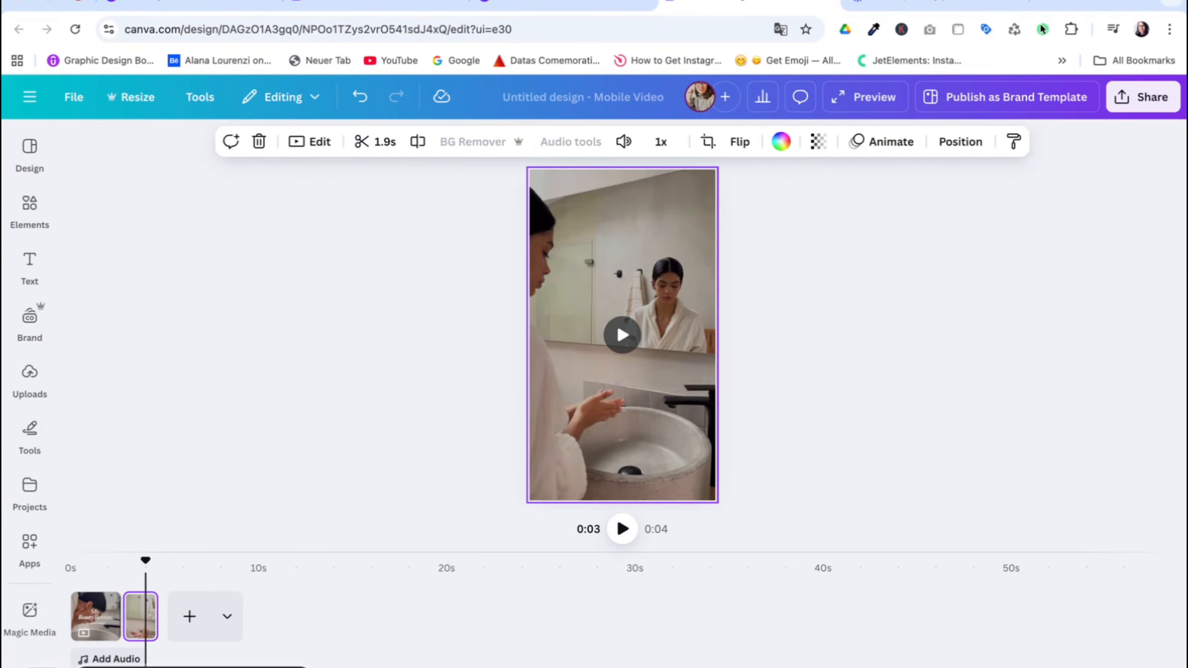
click(626, 341)
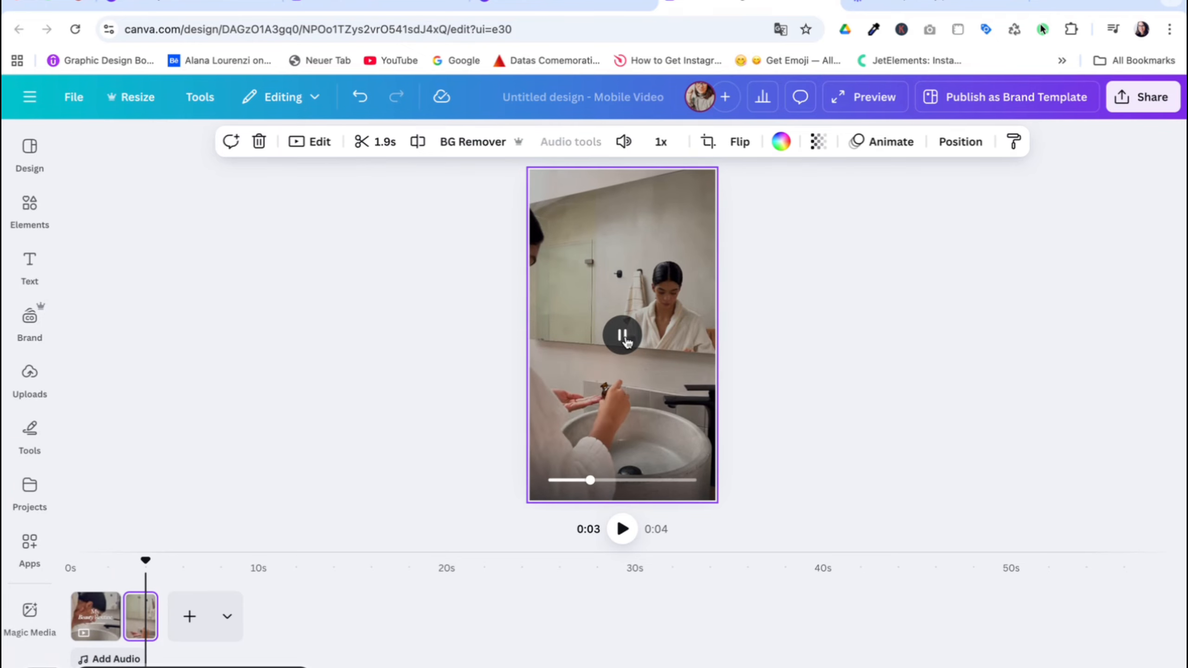
click(622, 338)
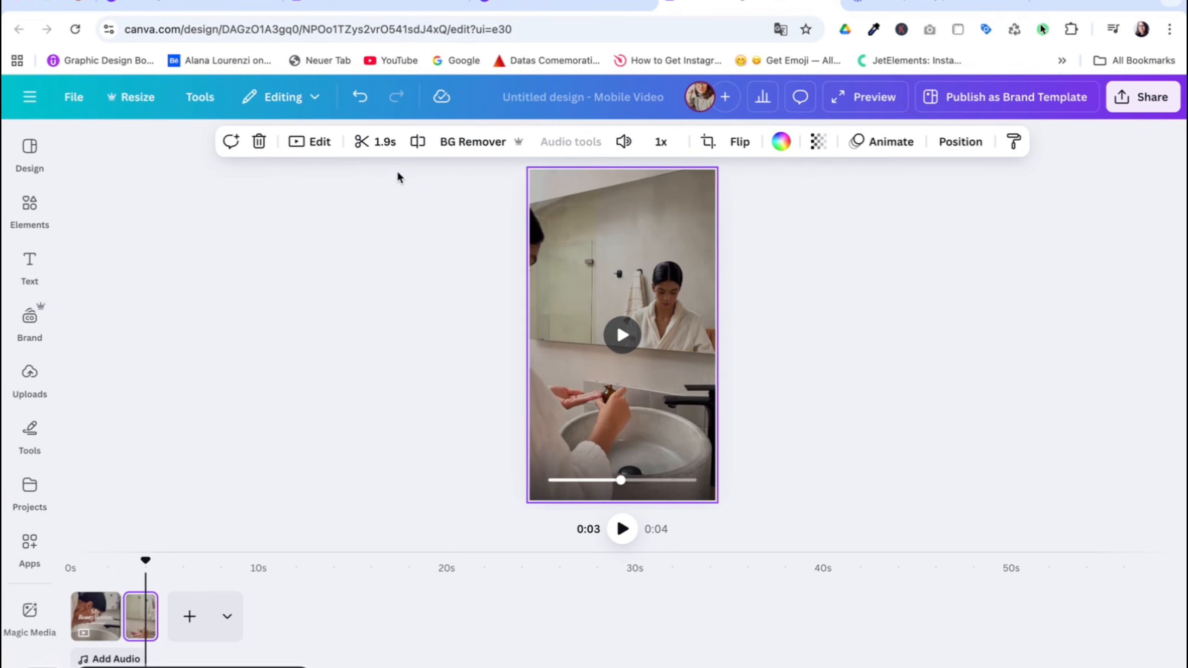
click(383, 142)
drag(437, 142, 444, 142)
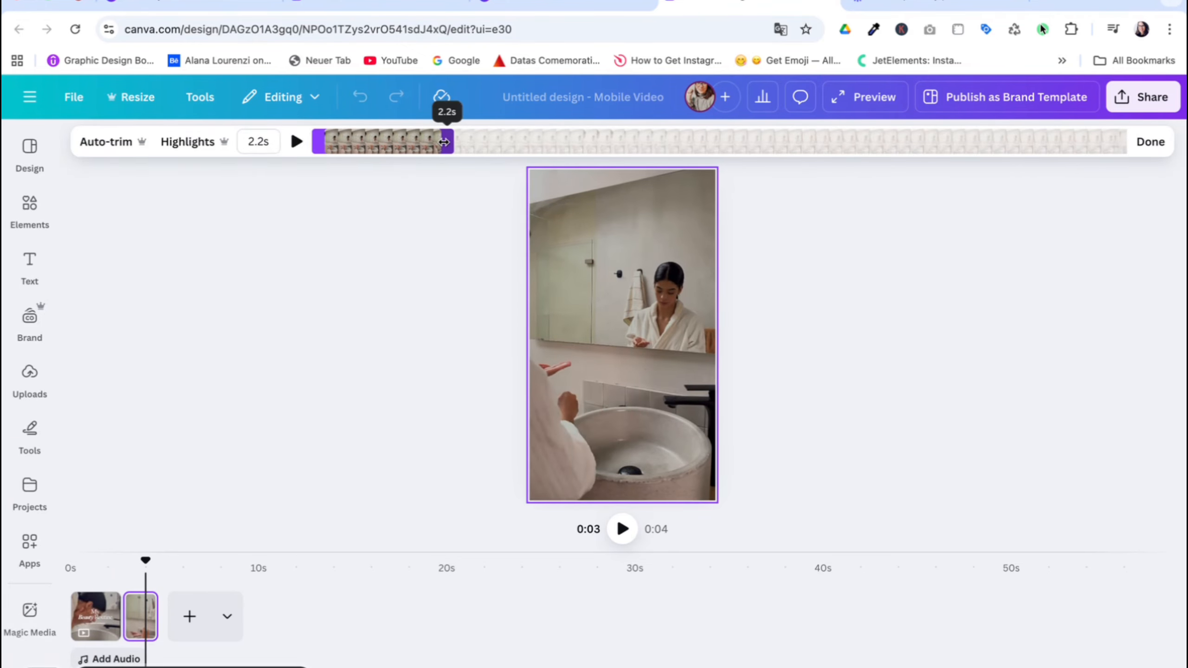
click(406, 300)
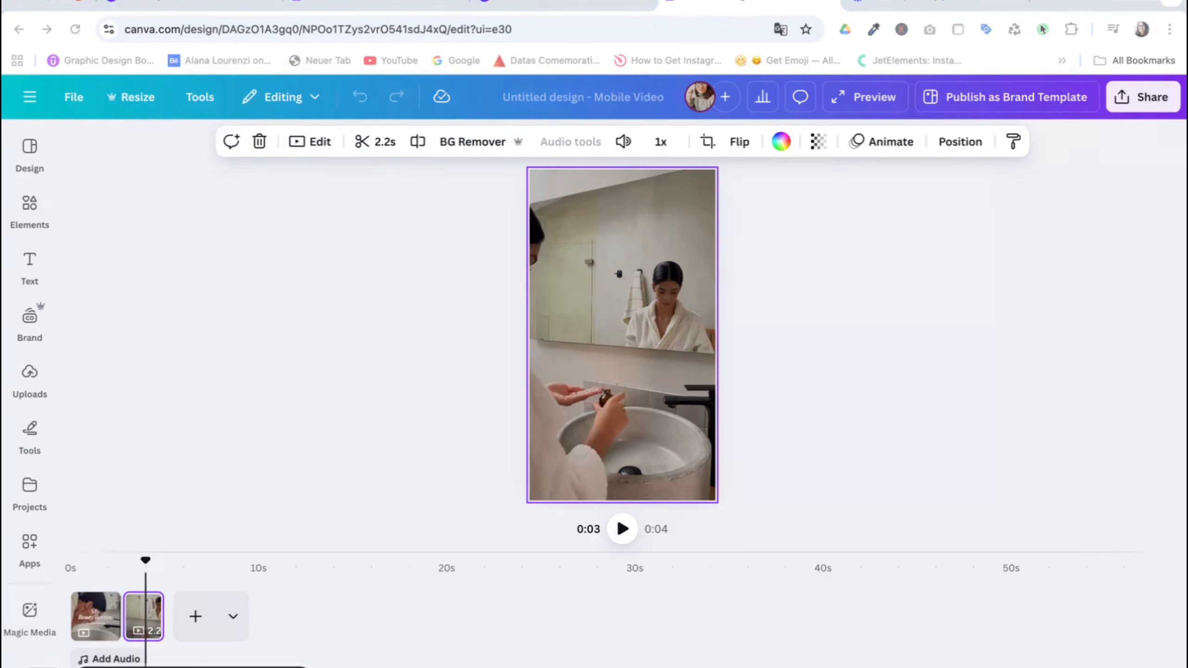
Add a fourth page with the clip of the woman touching her cheek and paste the "PROTECTING" caption over it.
click(330, 414)
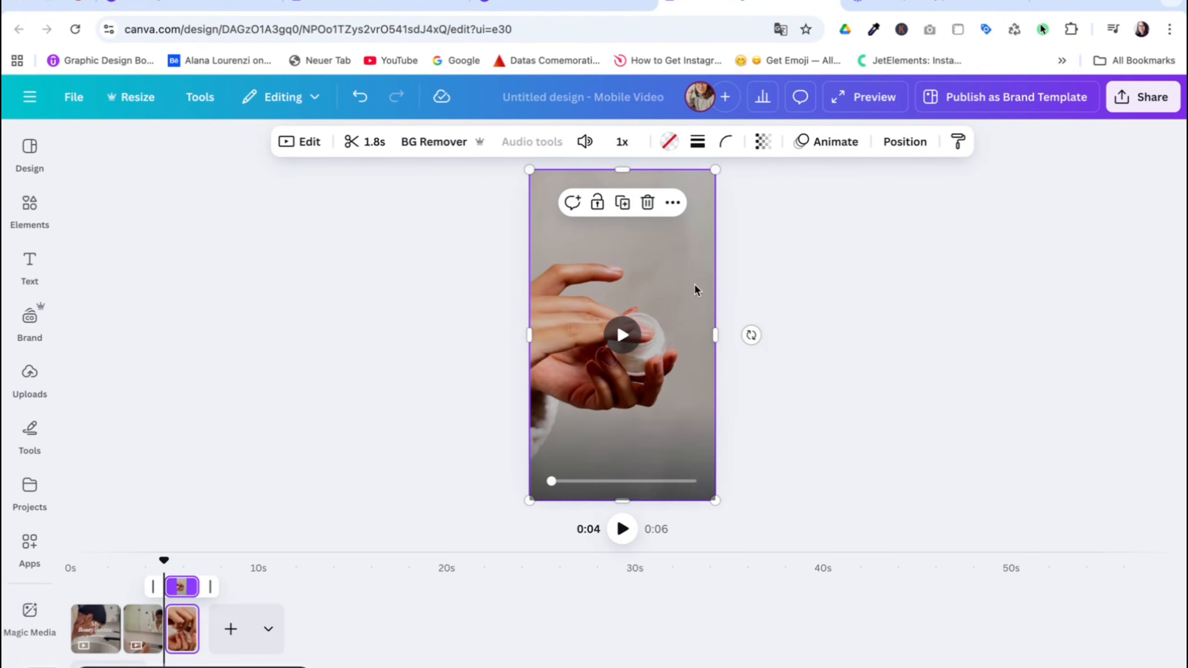
key(ctrl+Return)
key(ctrl+v)
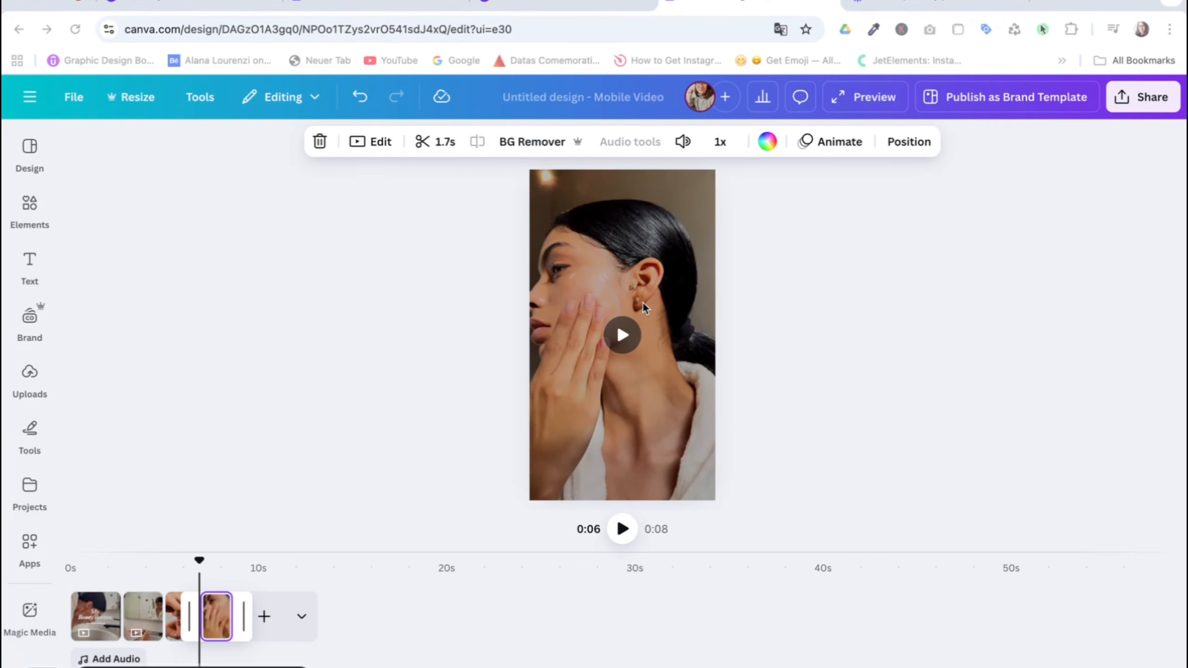
key(ctrl+v)
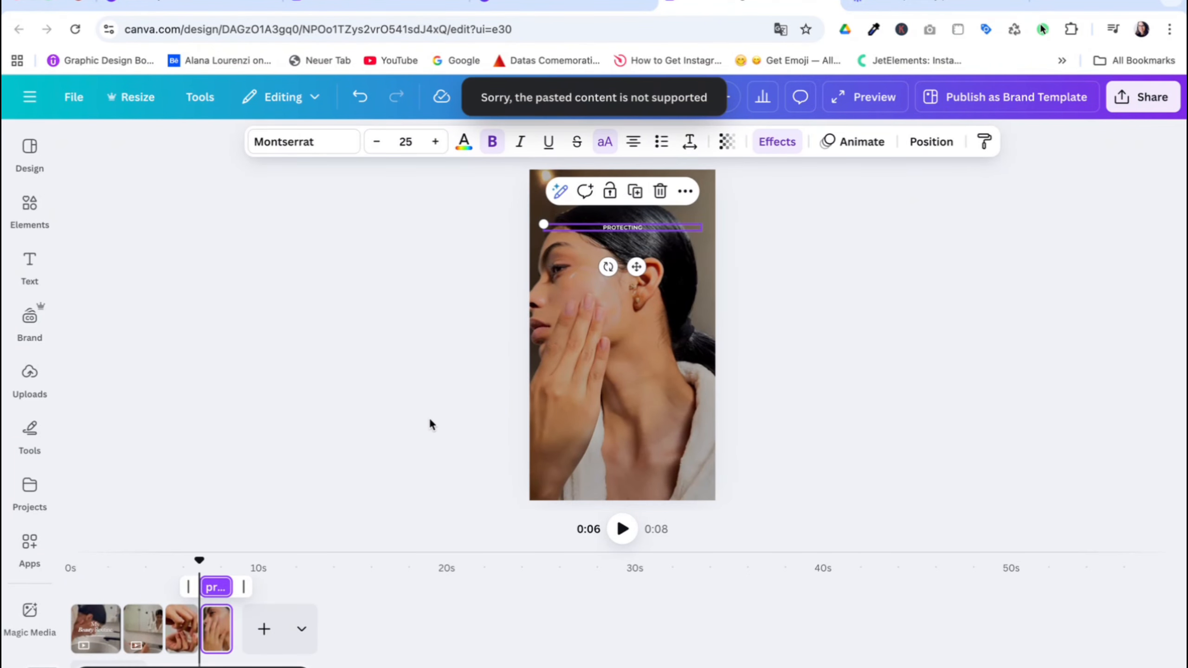
click(273, 475)
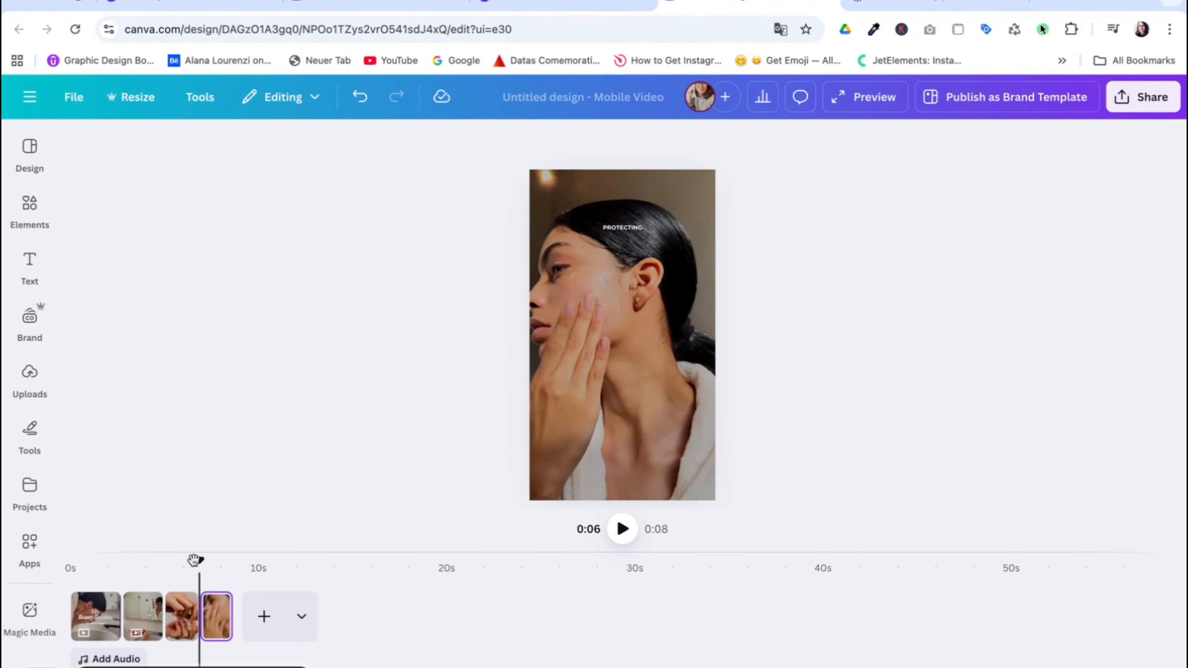
Add a 0.5-second Dissolve transition between the first and second clips and scrub back through it.
drag(198, 560, 111, 559)
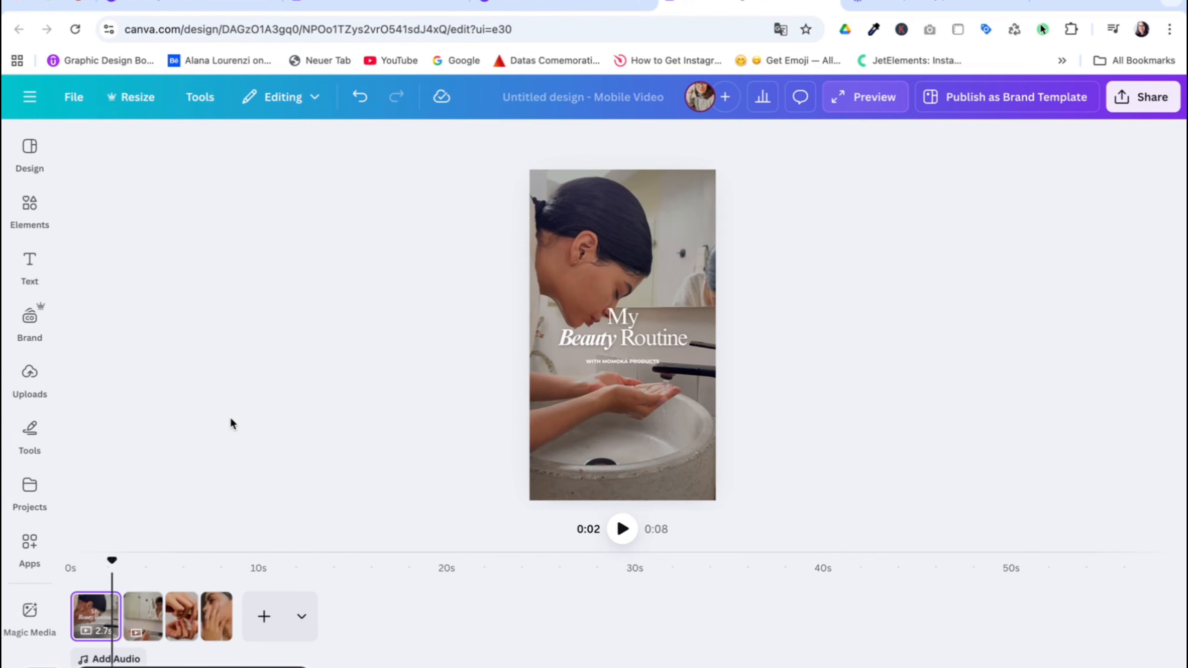
mouse_move(121, 629)
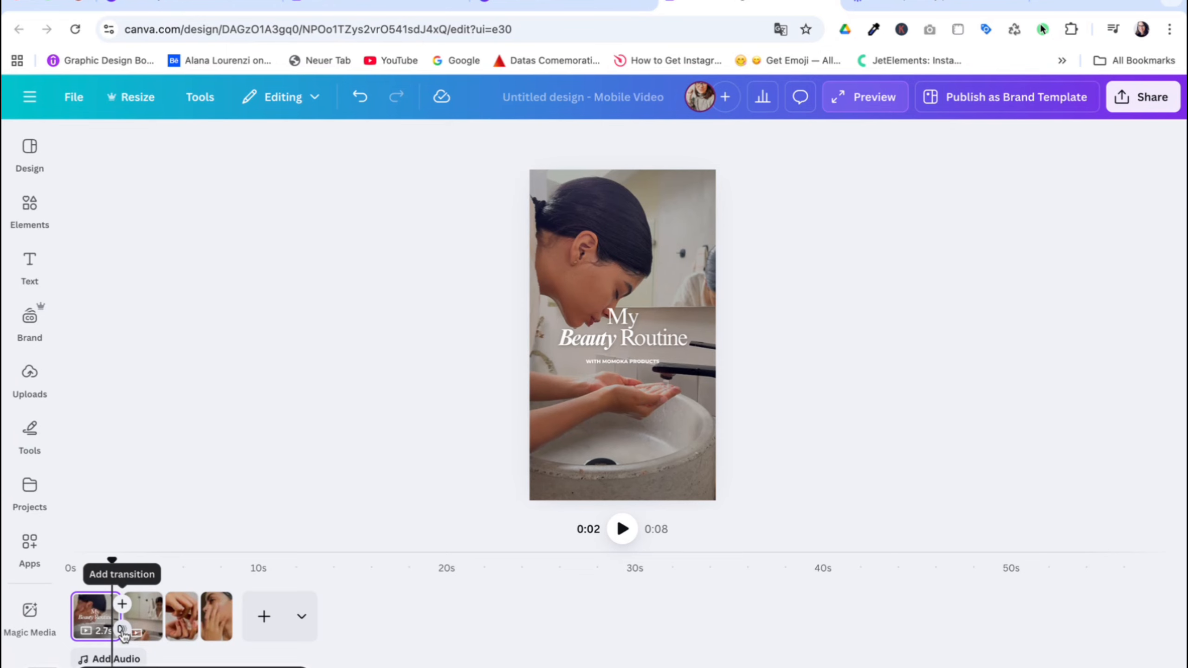
click(122, 631)
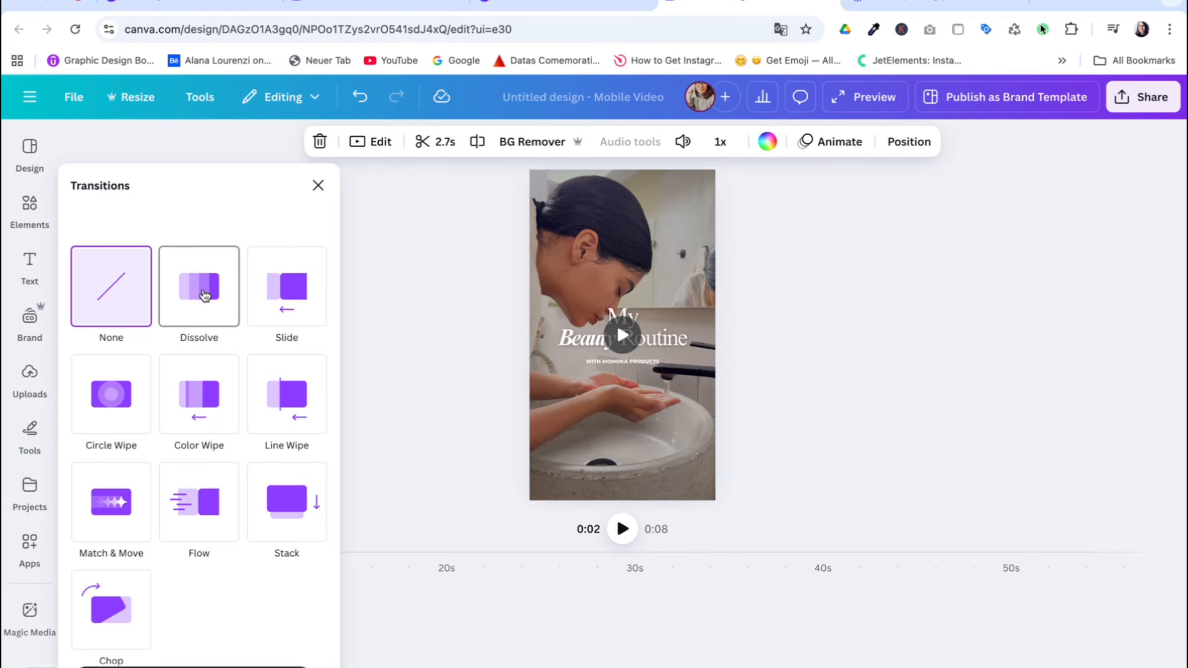
click(205, 295)
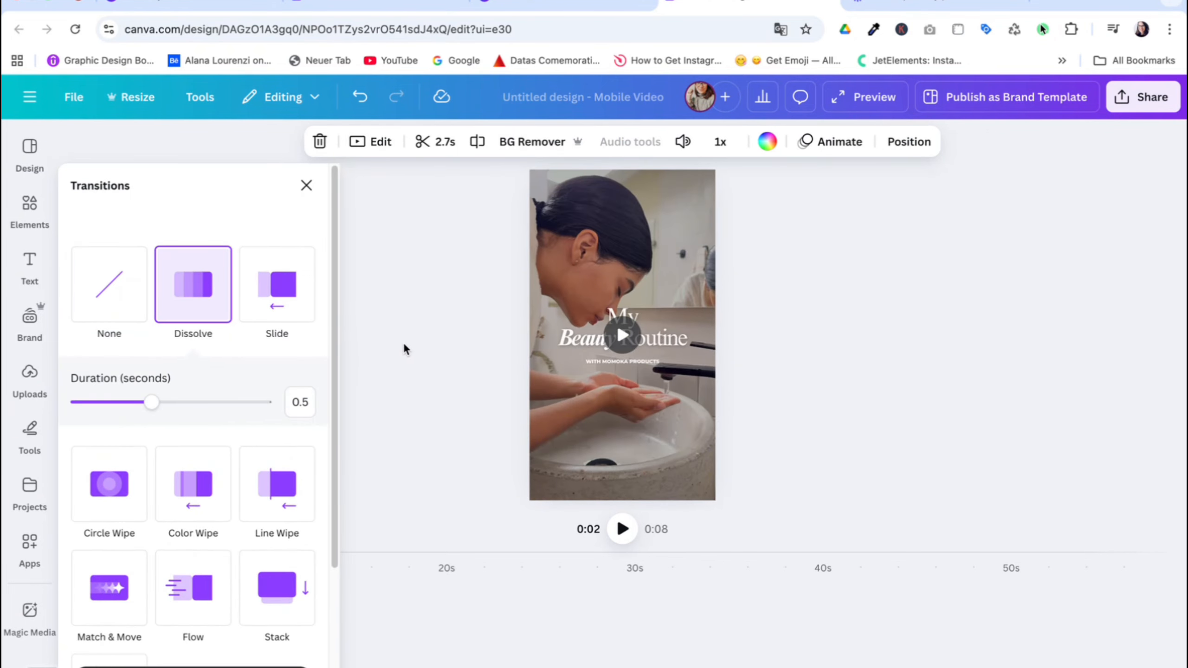
click(404, 345)
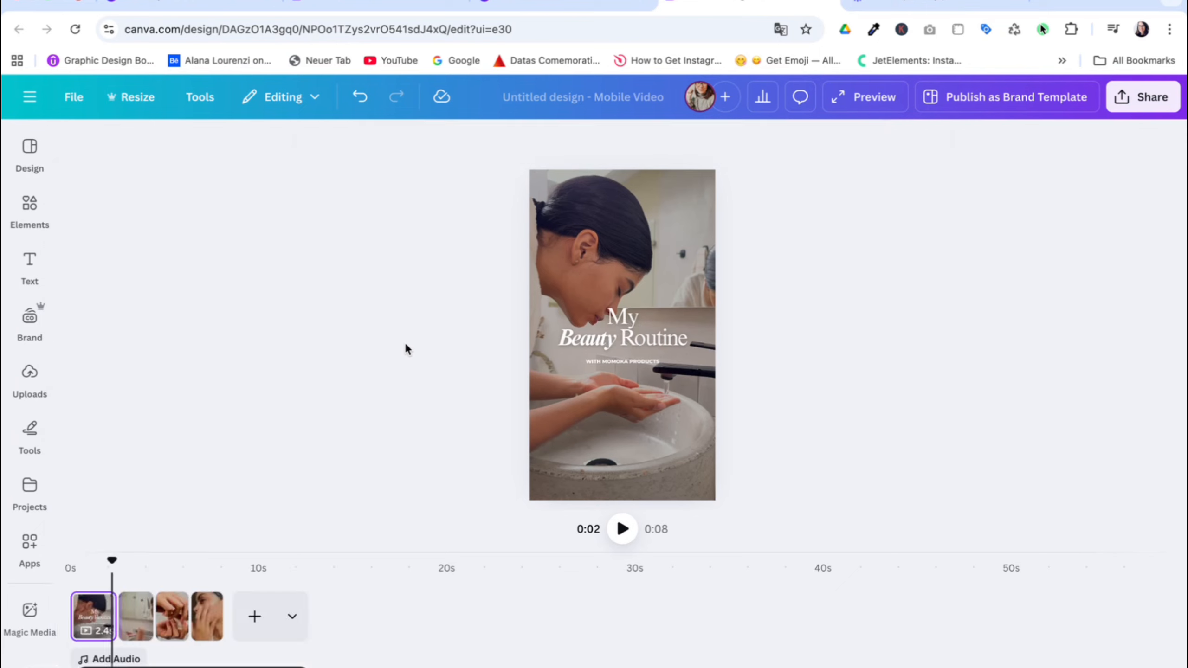
click(144, 620)
click(262, 520)
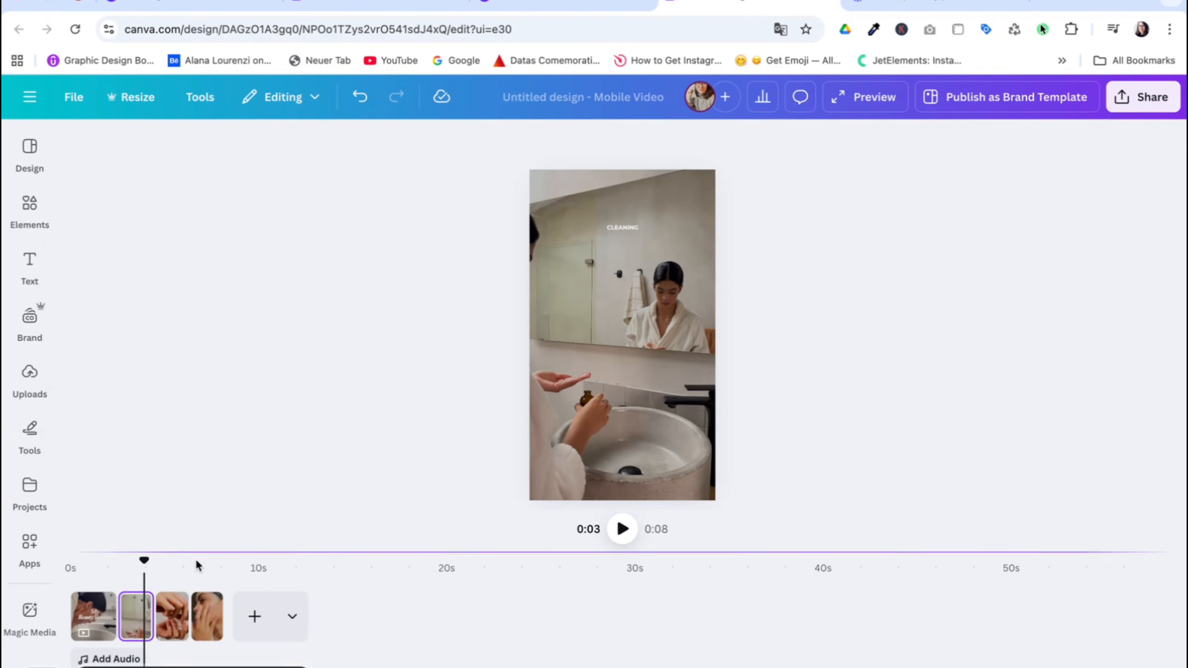
drag(144, 561, 129, 560)
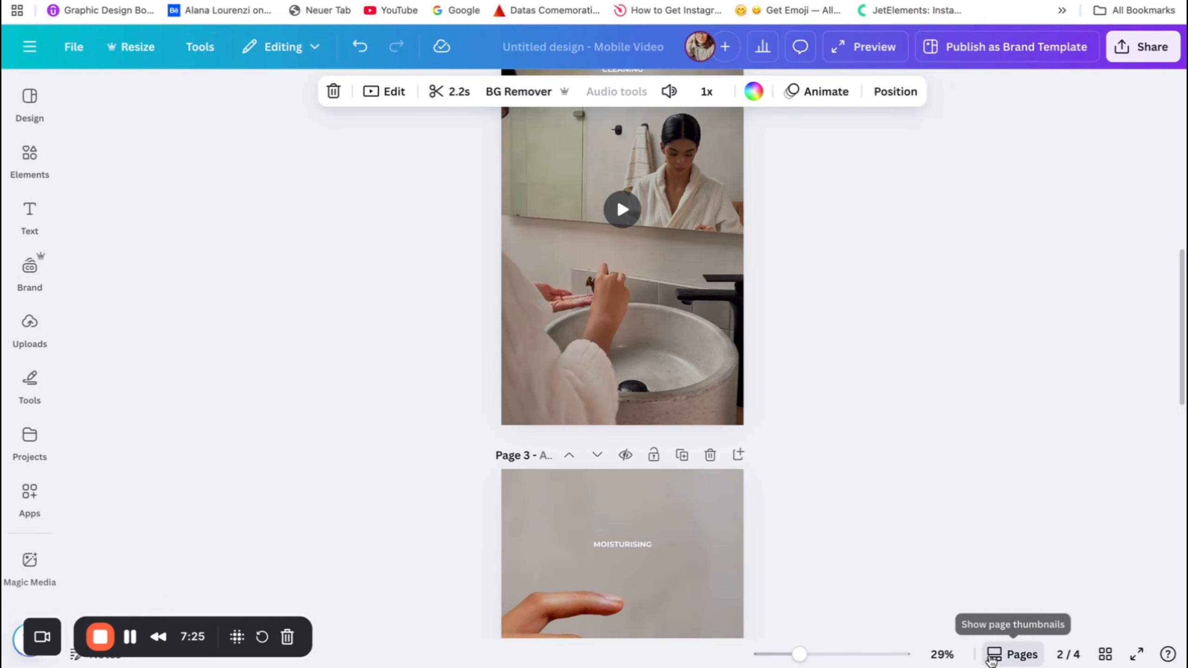
Show the page timeline again and enlarge its clips to 214% zoom.
click(985, 654)
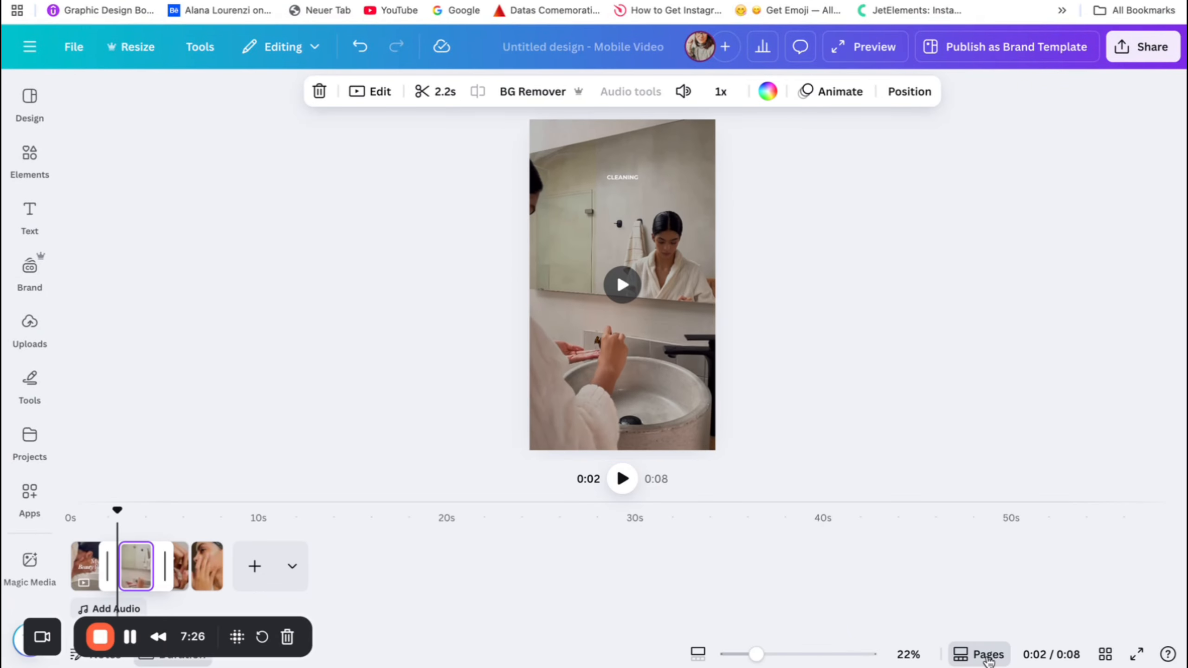
click(699, 658)
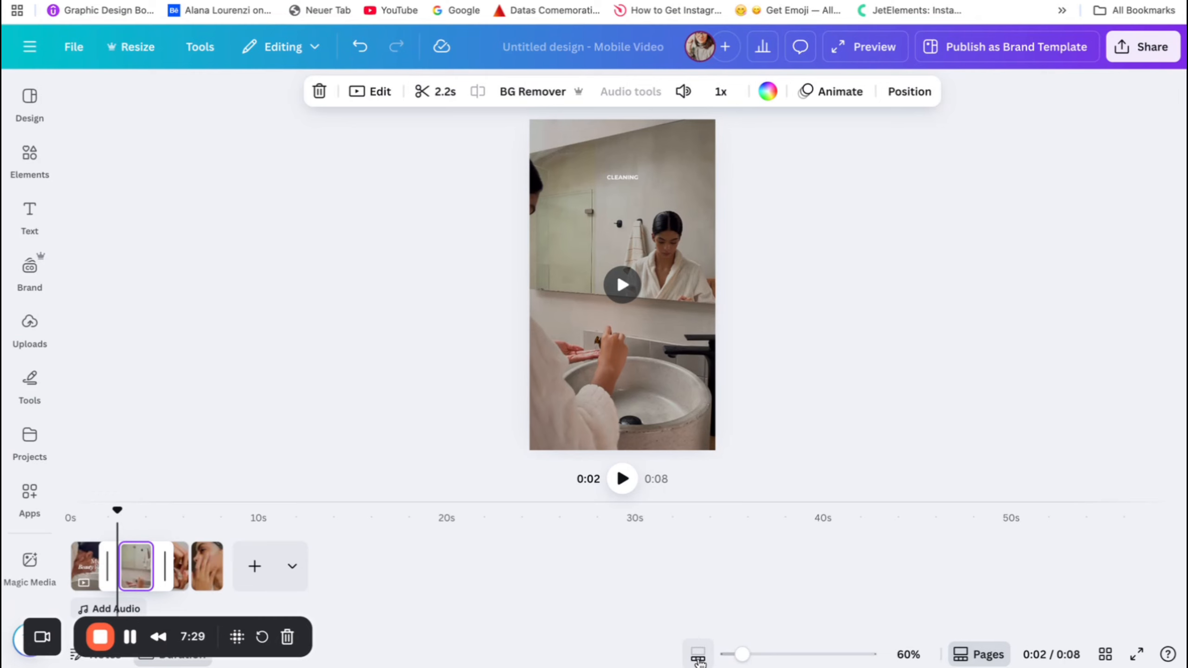
drag(743, 654, 786, 656)
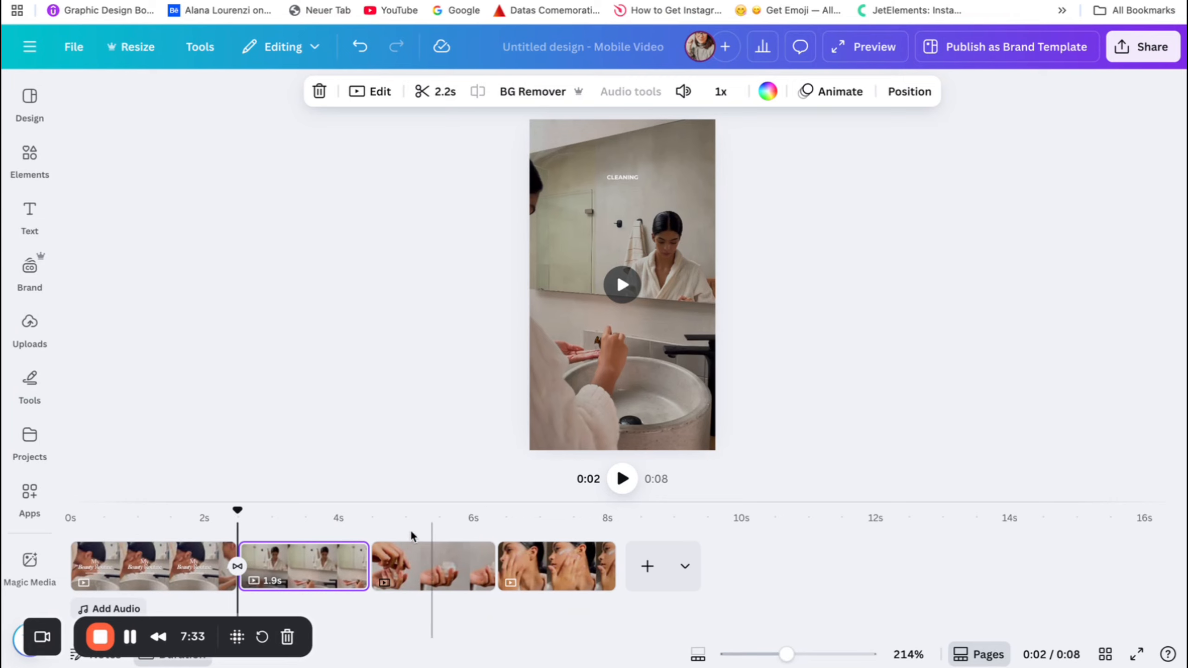
Add Dissolve transitions between the second and third clips and between the third and fourth clips.
mouse_move(369, 578)
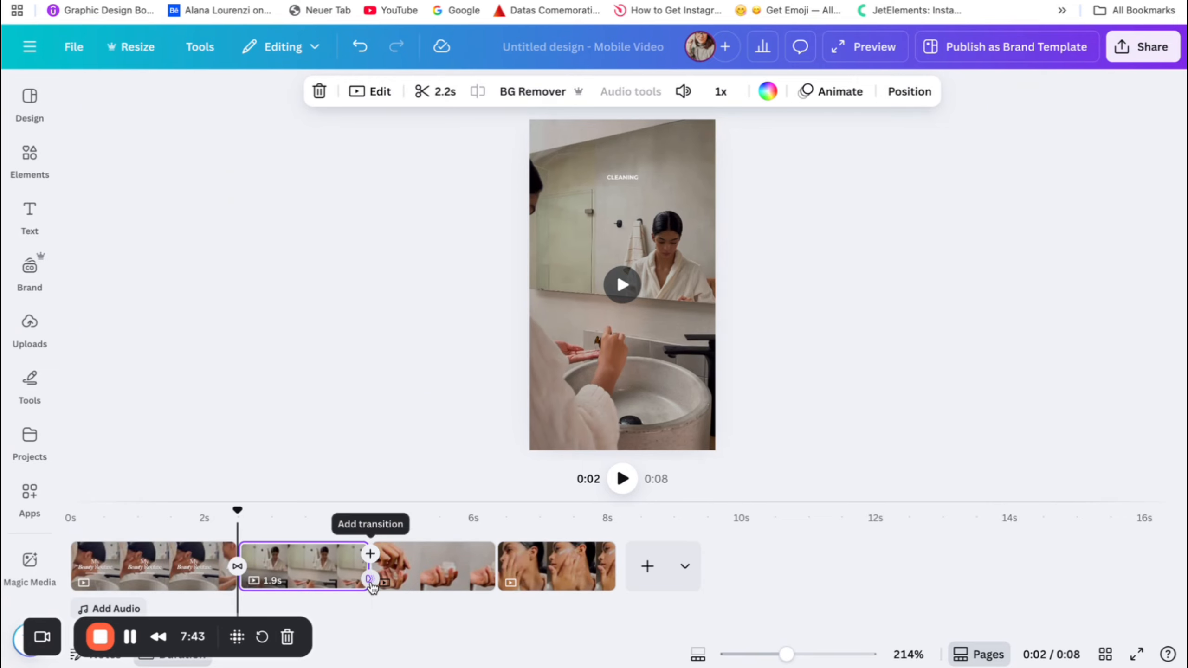
click(370, 579)
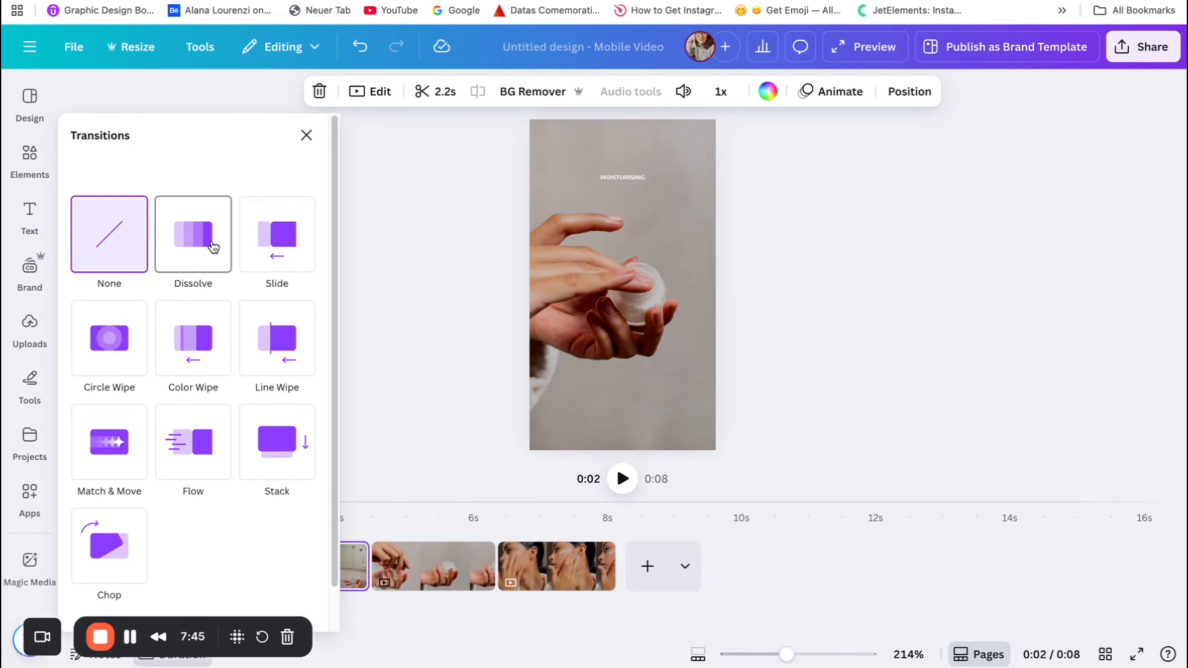
click(216, 252)
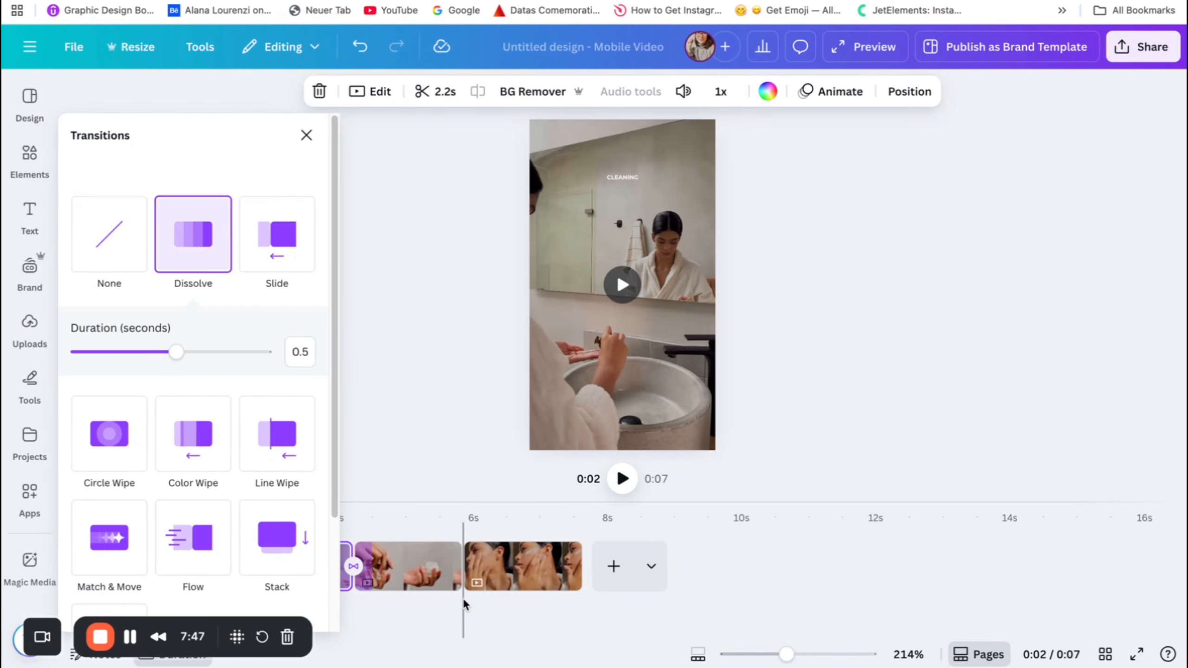
click(463, 562)
click(192, 197)
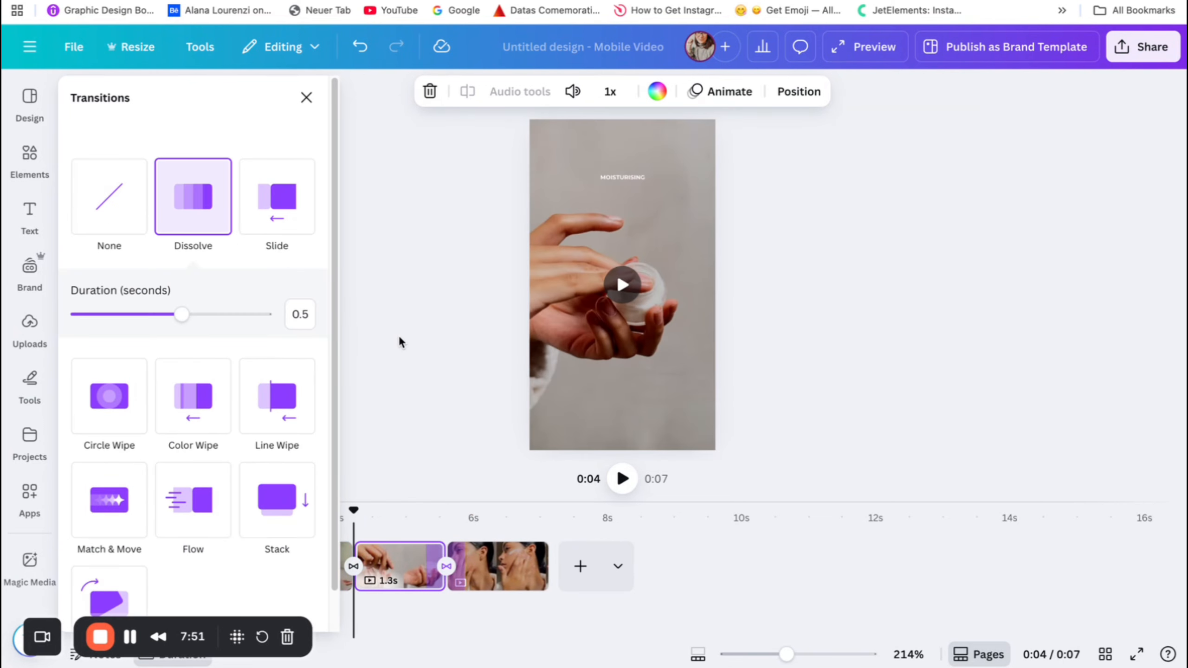
click(400, 342)
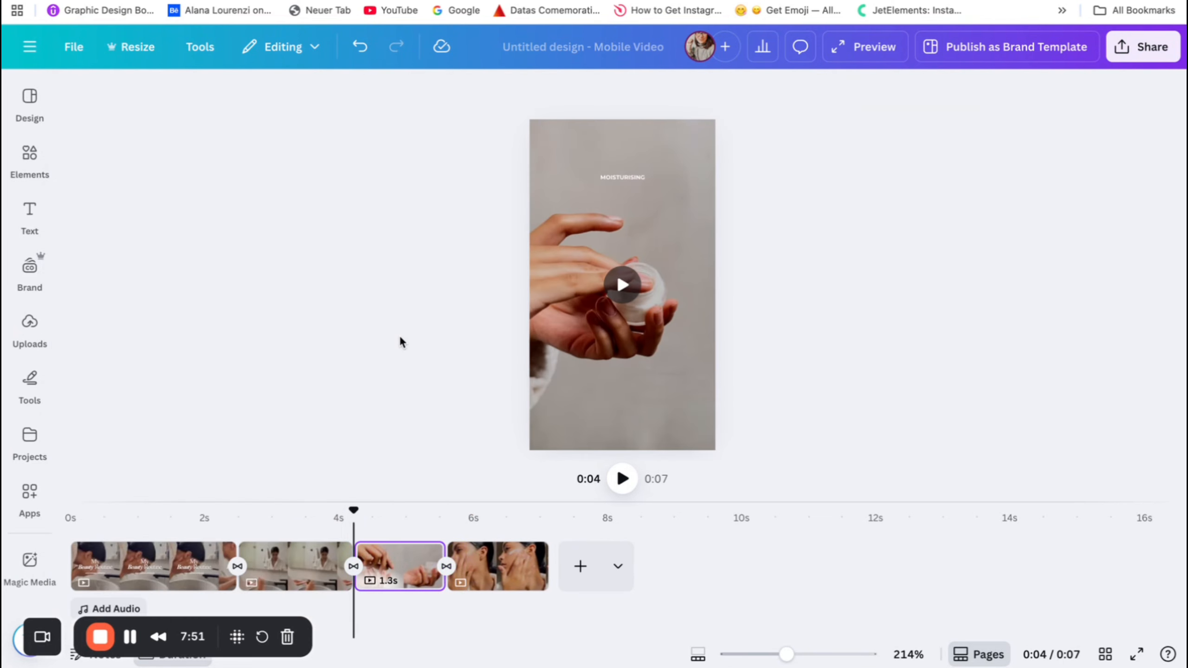
Play the video from the beginning to check the clips, captions and transitions.
drag(354, 510, 70, 510)
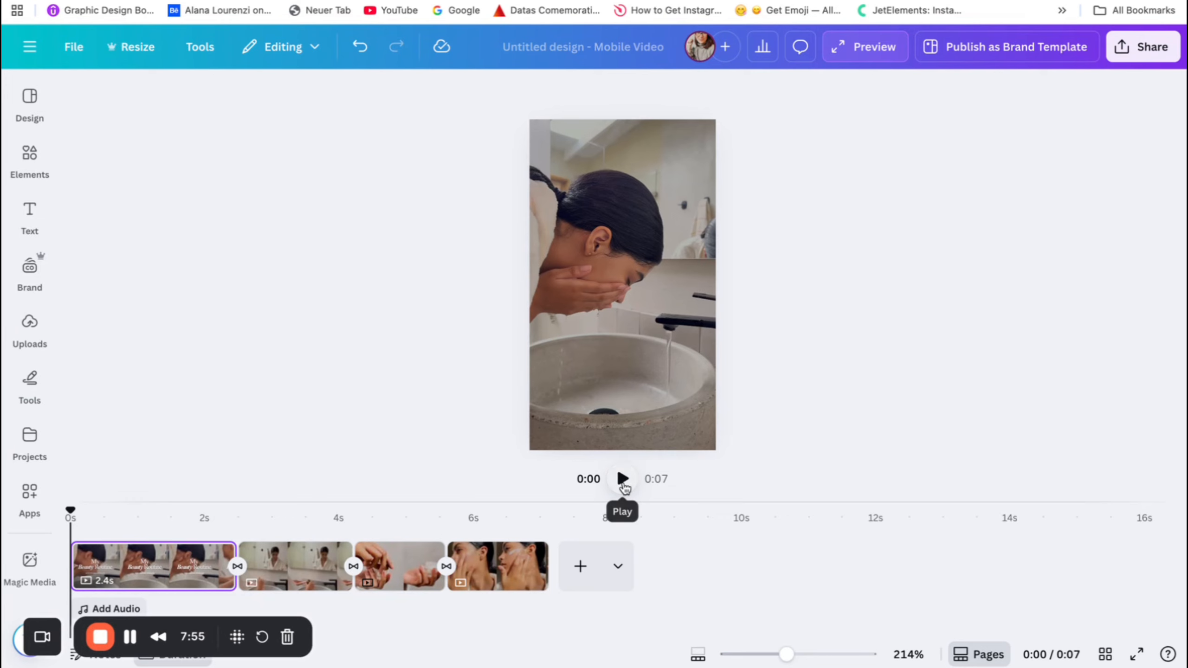
click(624, 482)
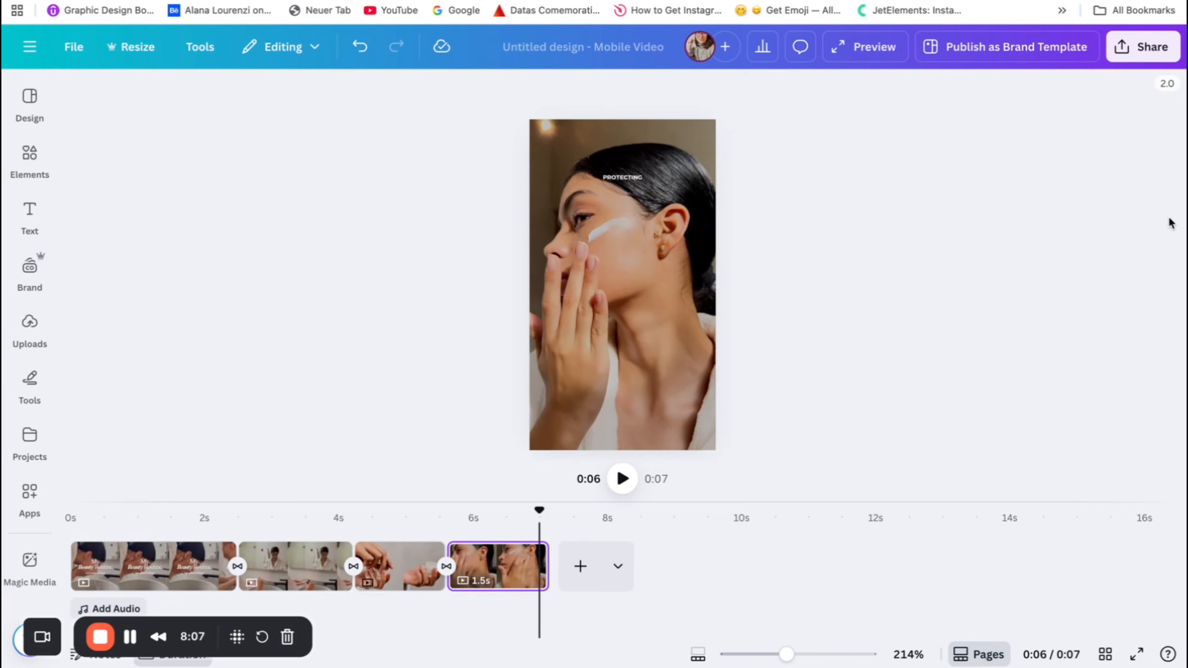
Open the MP4 video download settings and try 4K (UHD) quality before setting it back to 1080p (HD).
click(1147, 49)
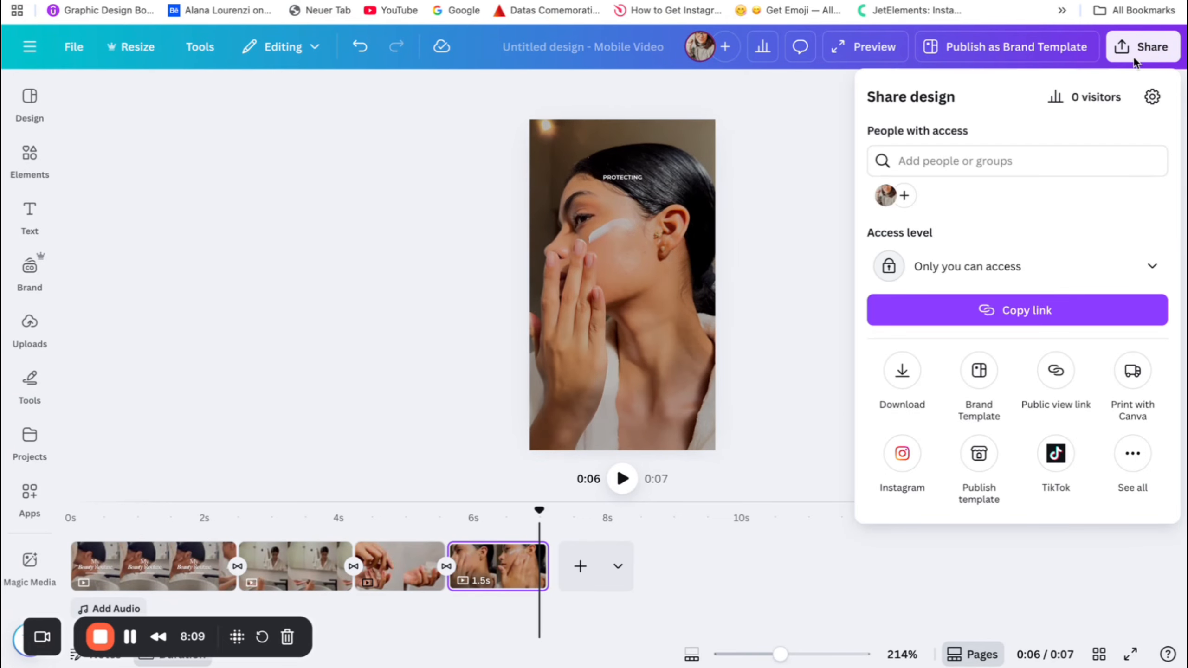
click(905, 370)
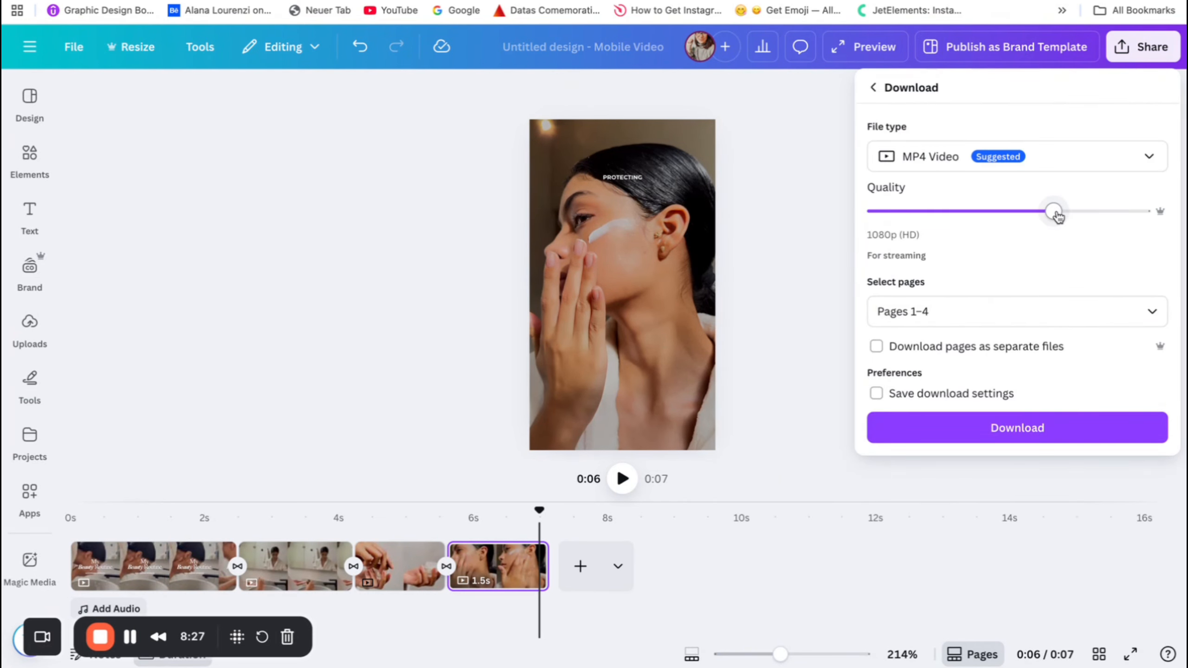
drag(1056, 216, 1156, 219)
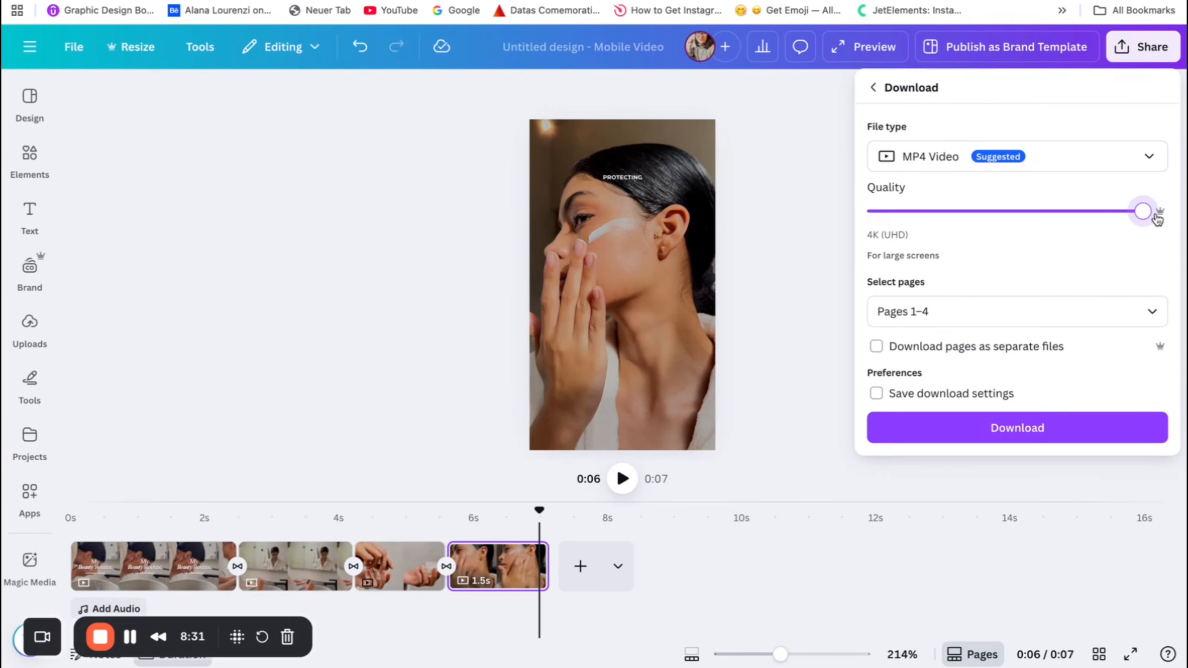
click(1092, 210)
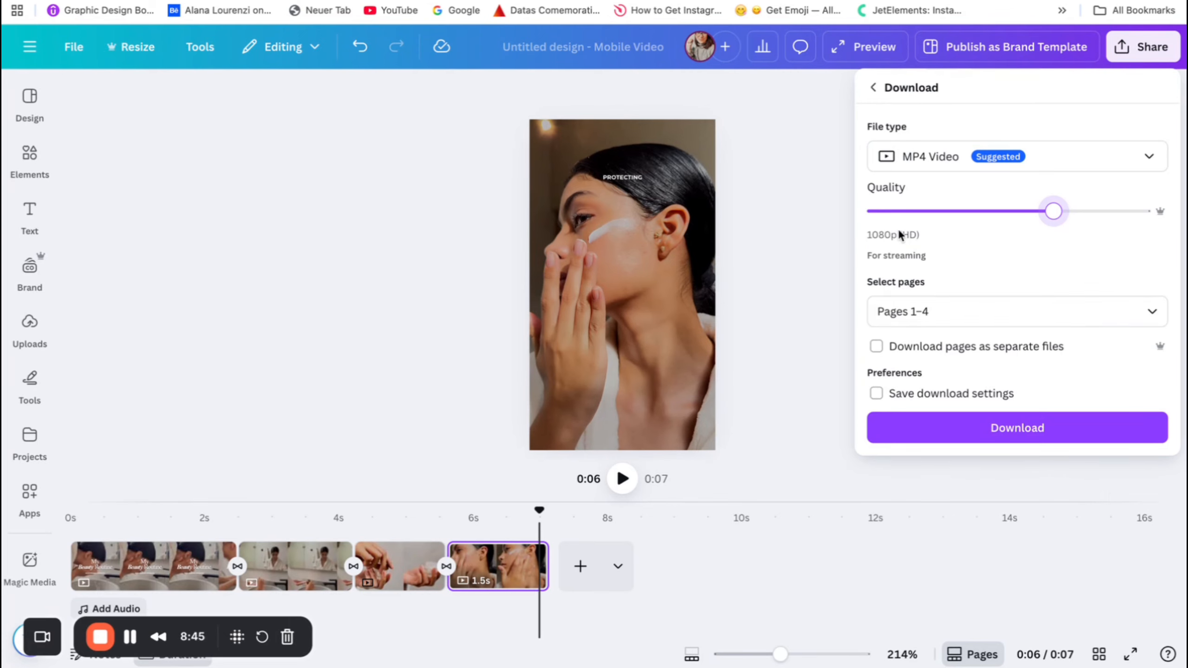
Try limiting the download to pages 1 and 2, choose All pages (1–4) instead, and close the download settings without exporting.
click(1162, 314)
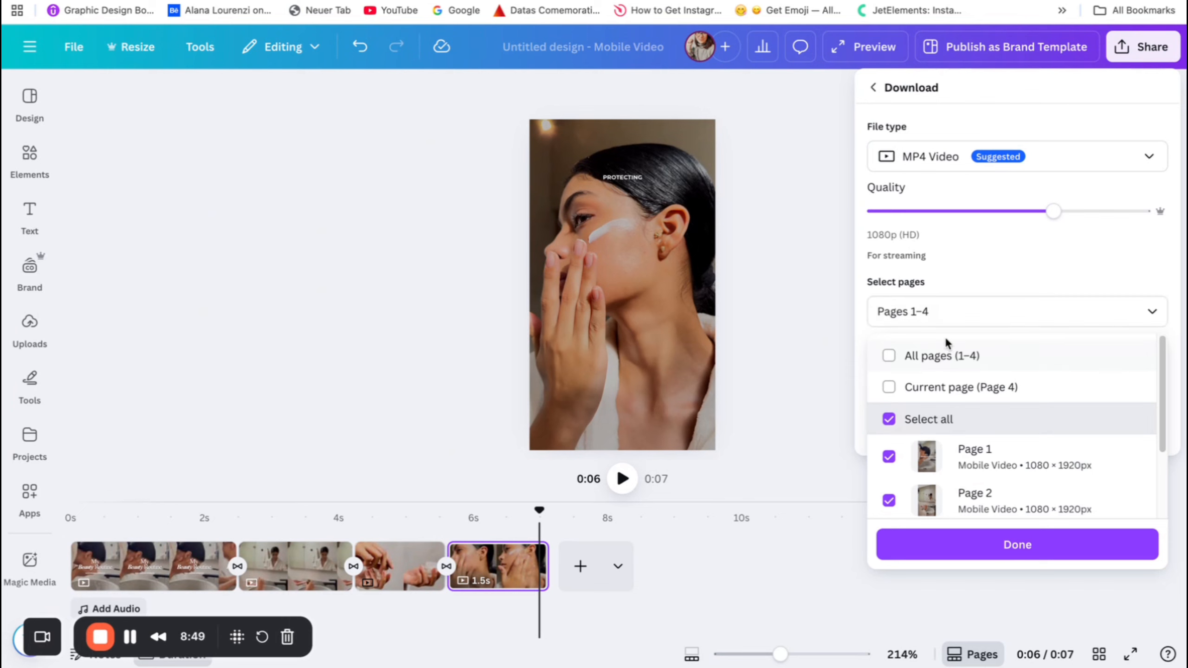
click(890, 355)
click(972, 281)
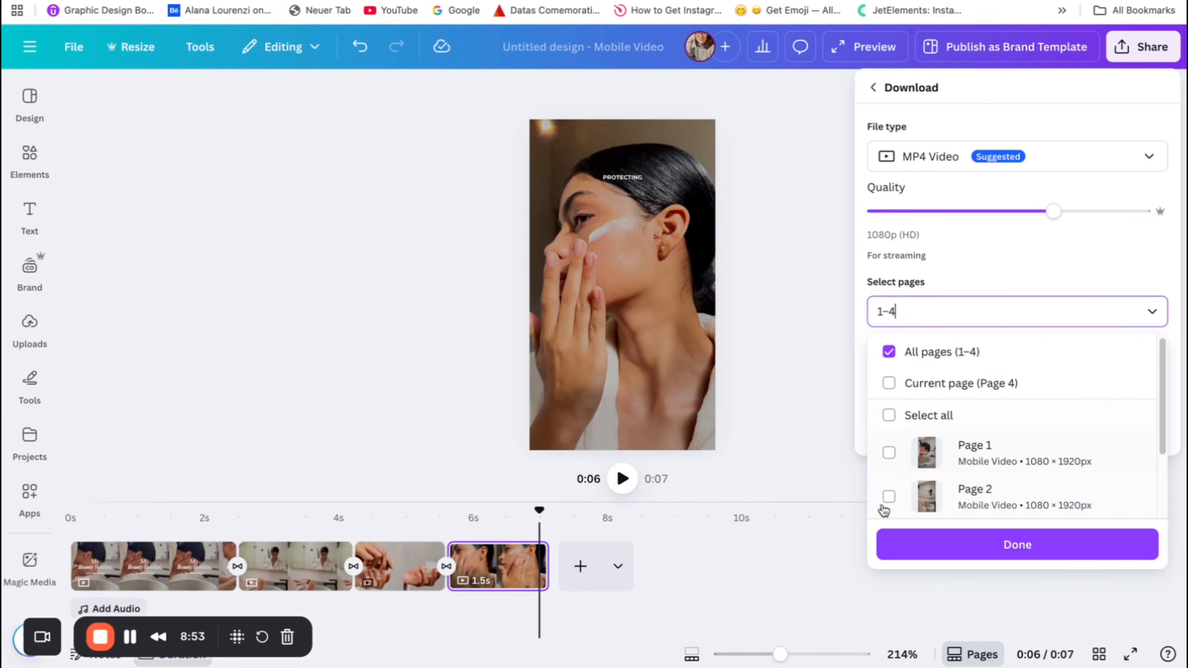
click(889, 456)
click(888, 498)
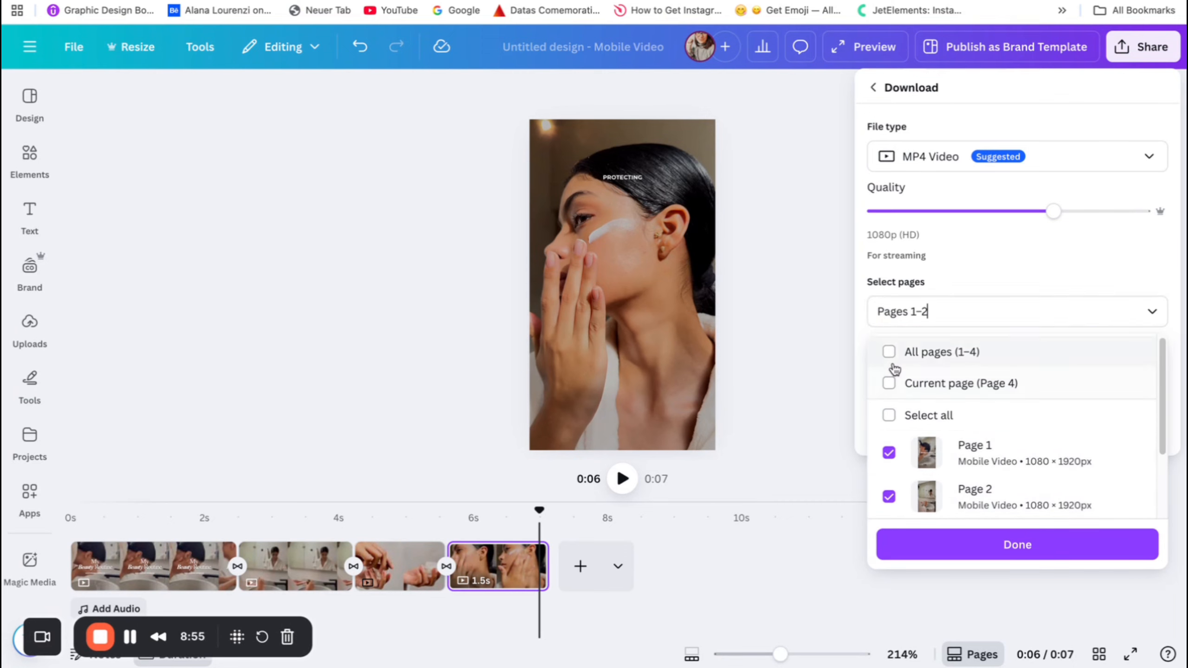
click(889, 352)
click(905, 302)
click(992, 254)
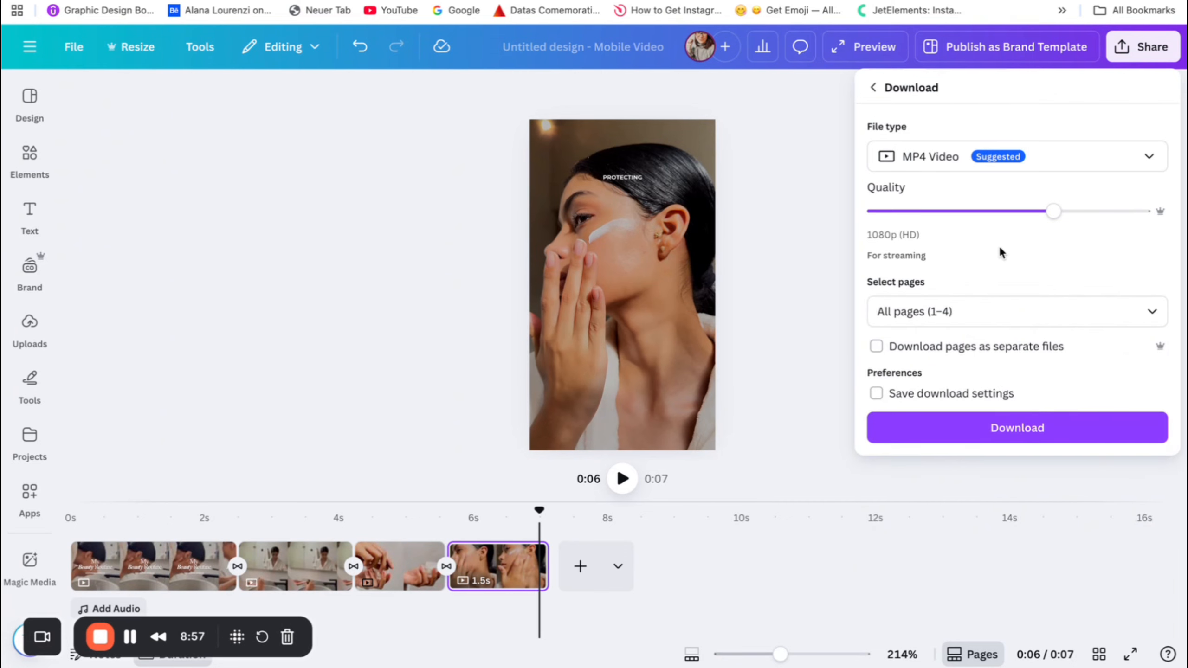
click(754, 294)
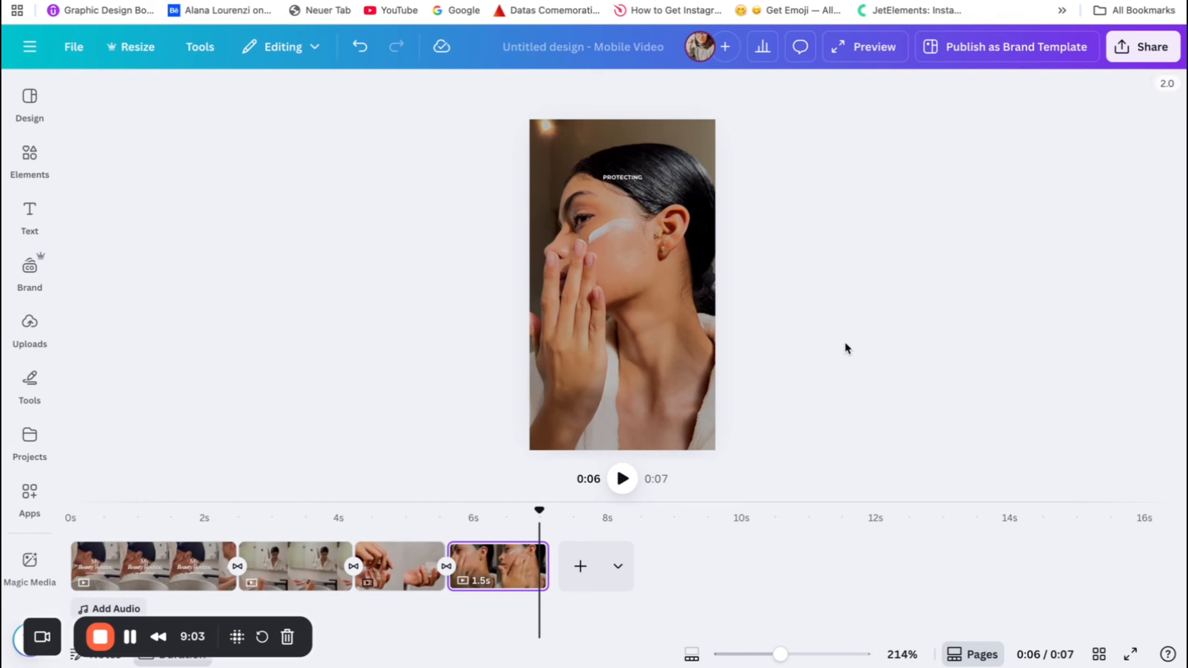
Scrub the playhead back to 1.5 s in the first clip to view the "My Beauty Routine" title.
drag(539, 512, 176, 529)
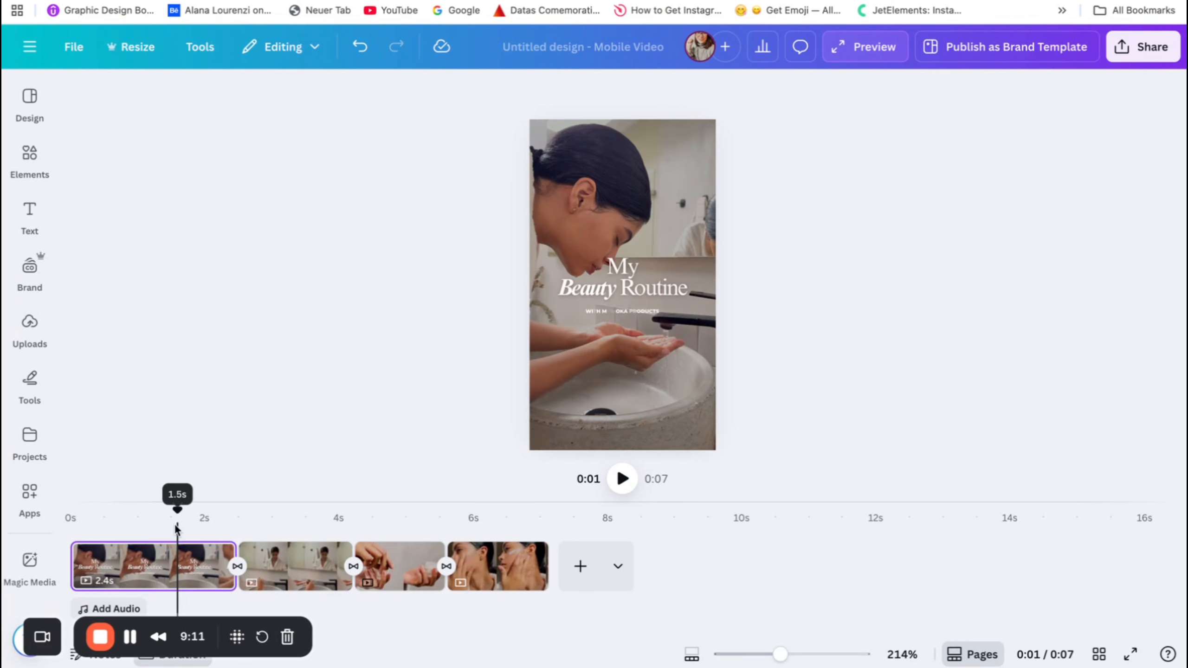